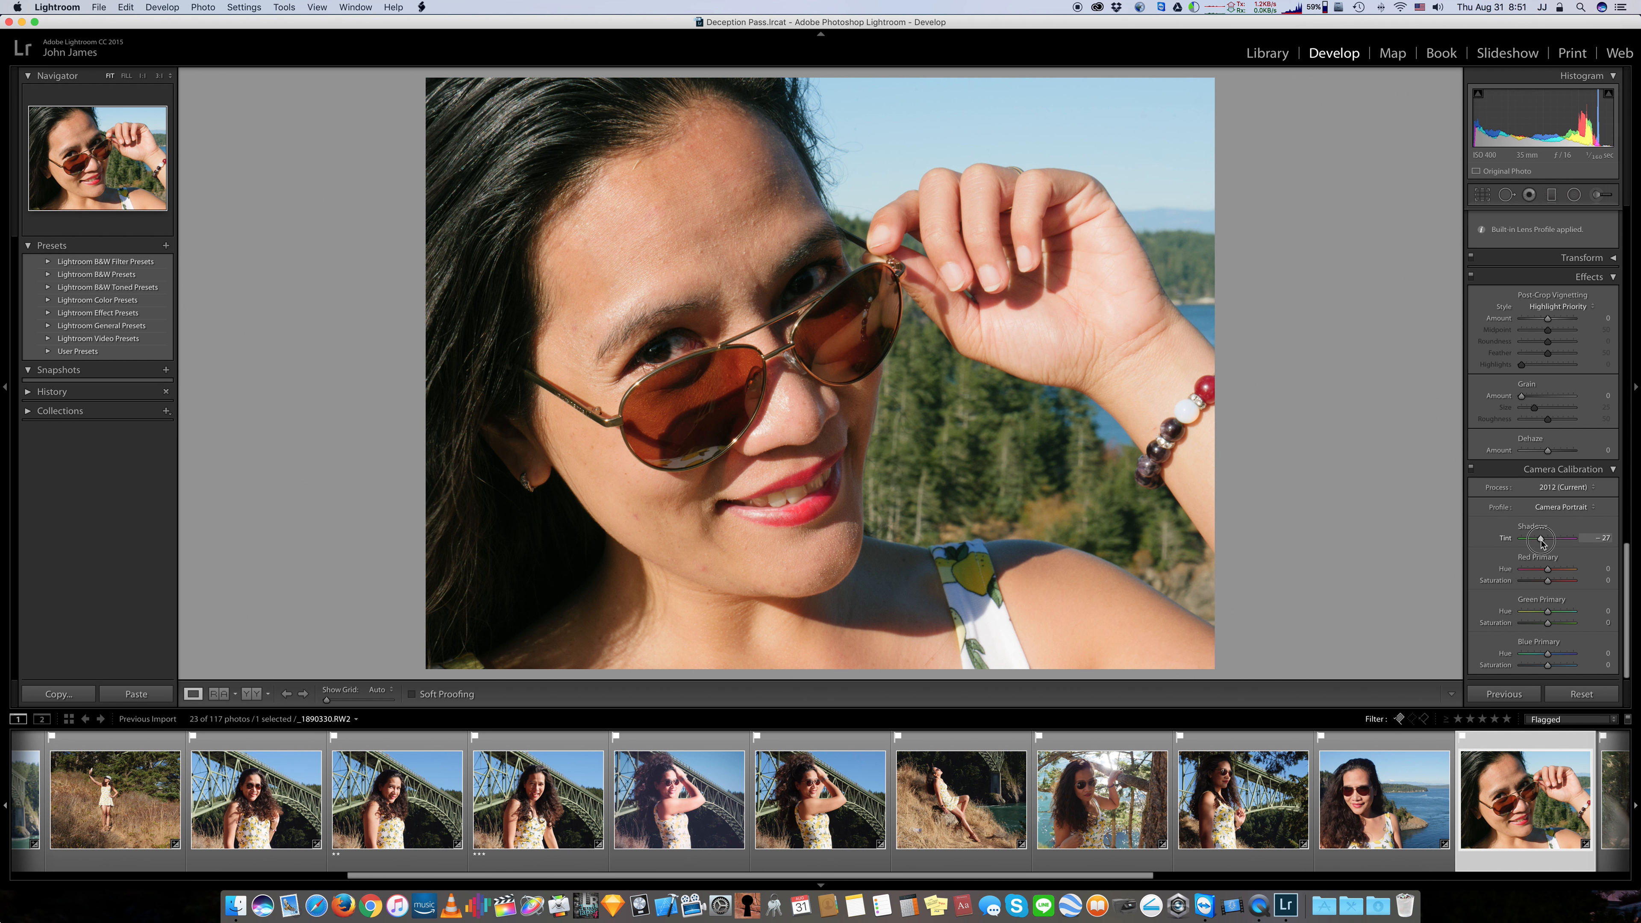
In Camera Calibration, reset the Shadows Tint to 0 and set the Blue Primary Hue to -10
left_click_drag(1541, 543, 1543, 545)
double_click(1546, 539)
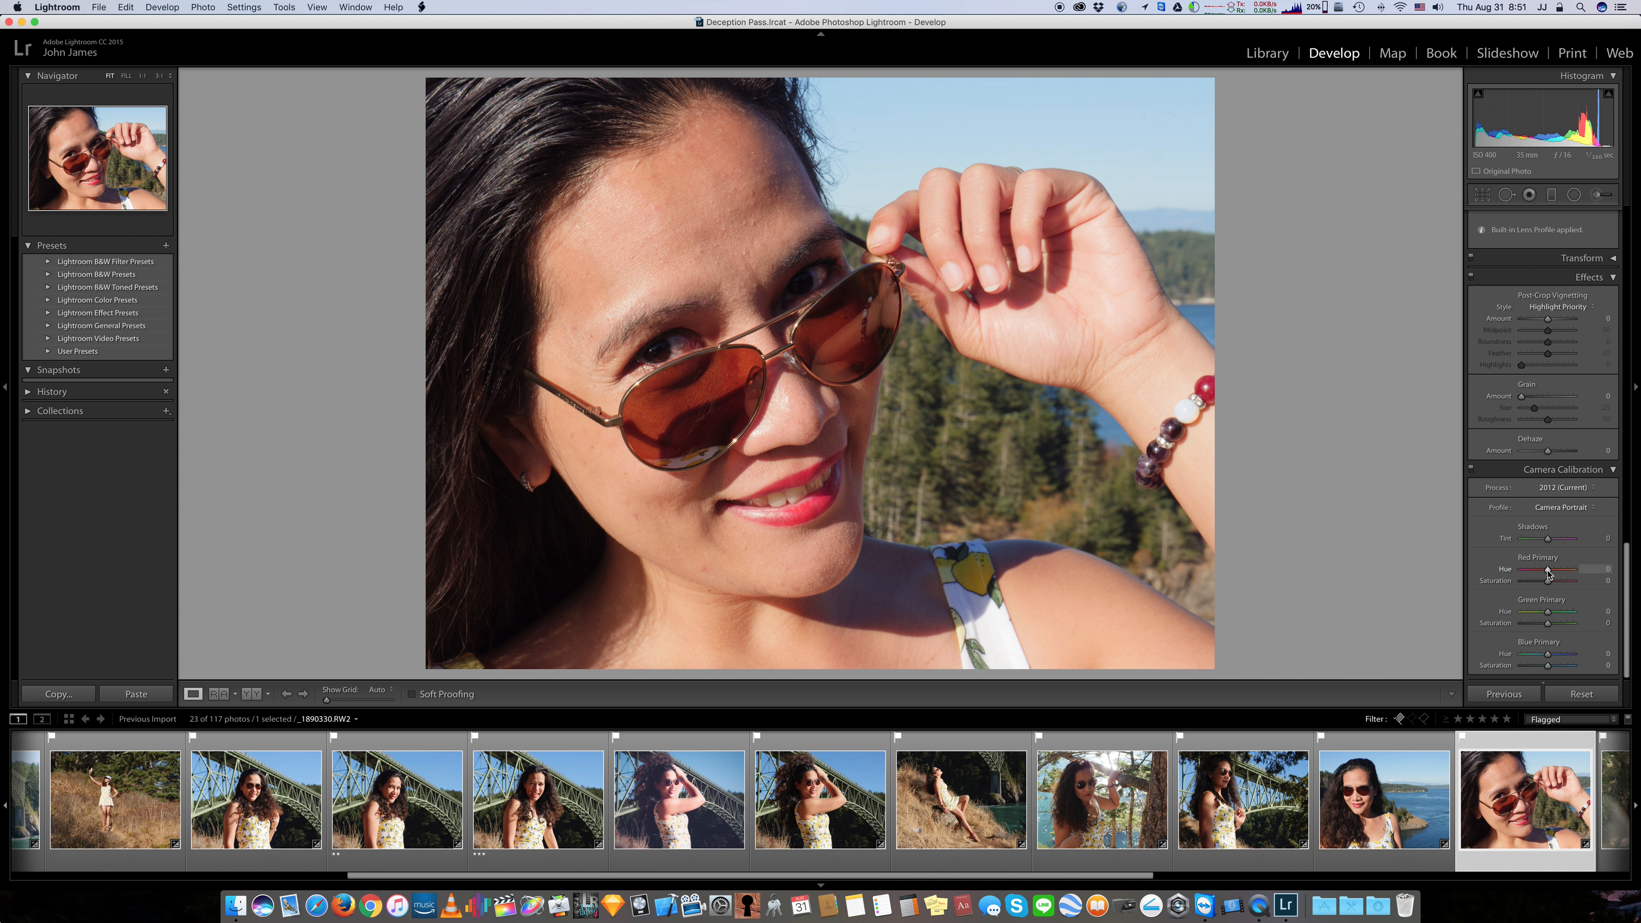
left_click_drag(1547, 612, 1543, 656)
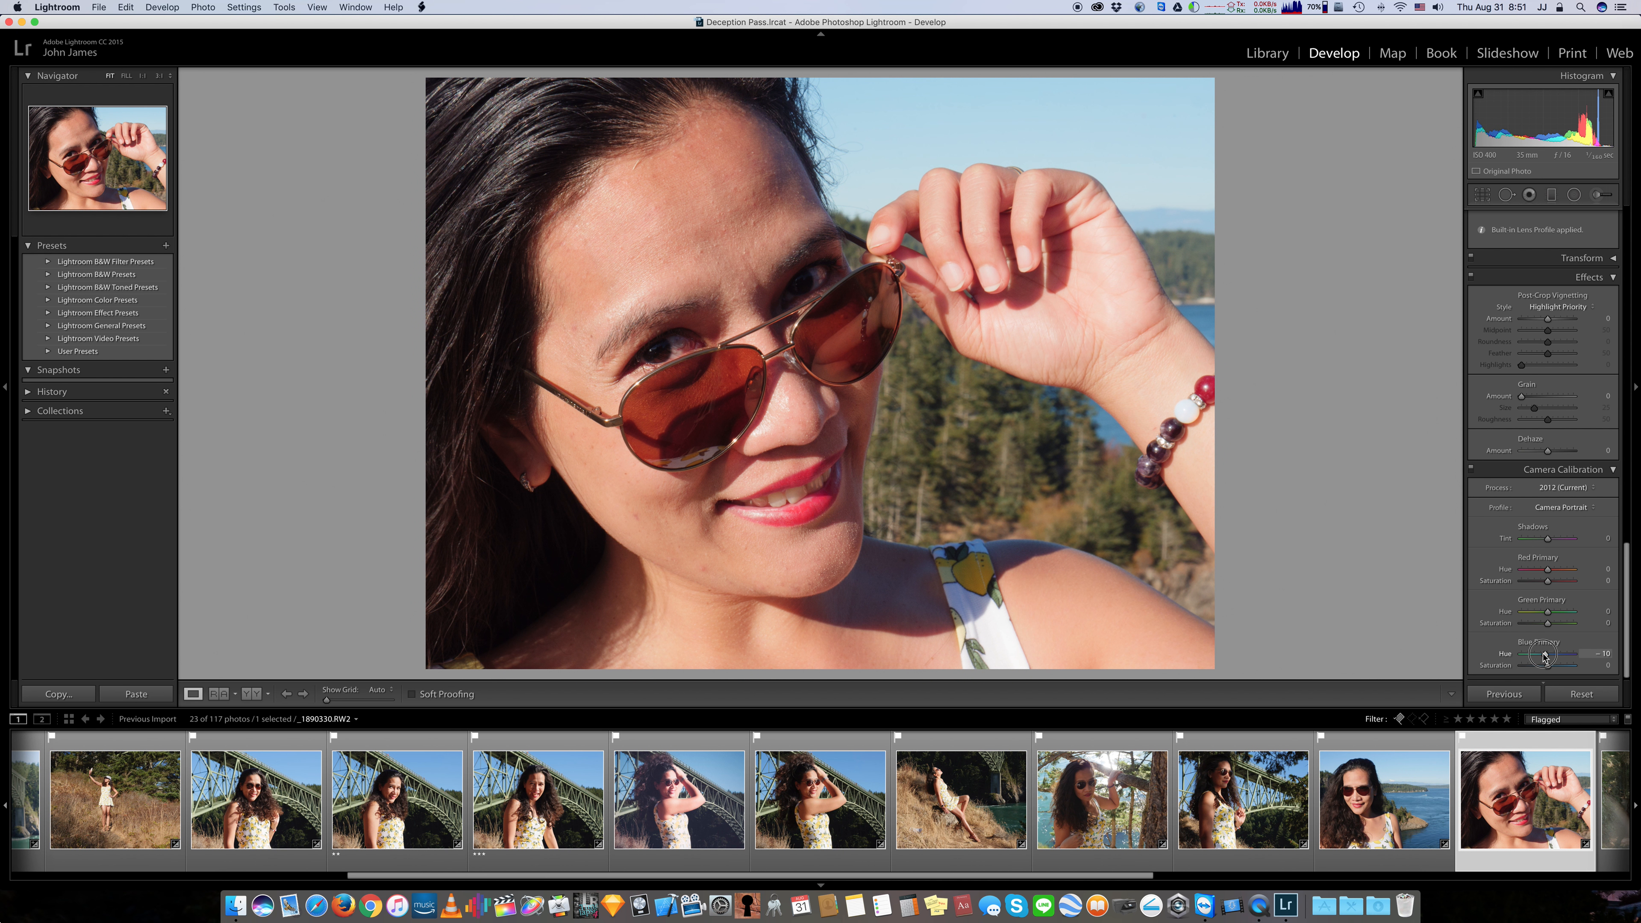
left_click_drag(1544, 657, 1549, 657)
mouse_move(1546, 656)
left_mouse_down()
mouse_move(1576, 657)
mouse_move(1515, 656)
mouse_move(1537, 656)
left_mouse_up()
double_click(1543, 654)
left_click_drag(1546, 656, 1545, 656)
scroll(1497, 640, "down", 1)
scroll(1498, 640, "up", 1)
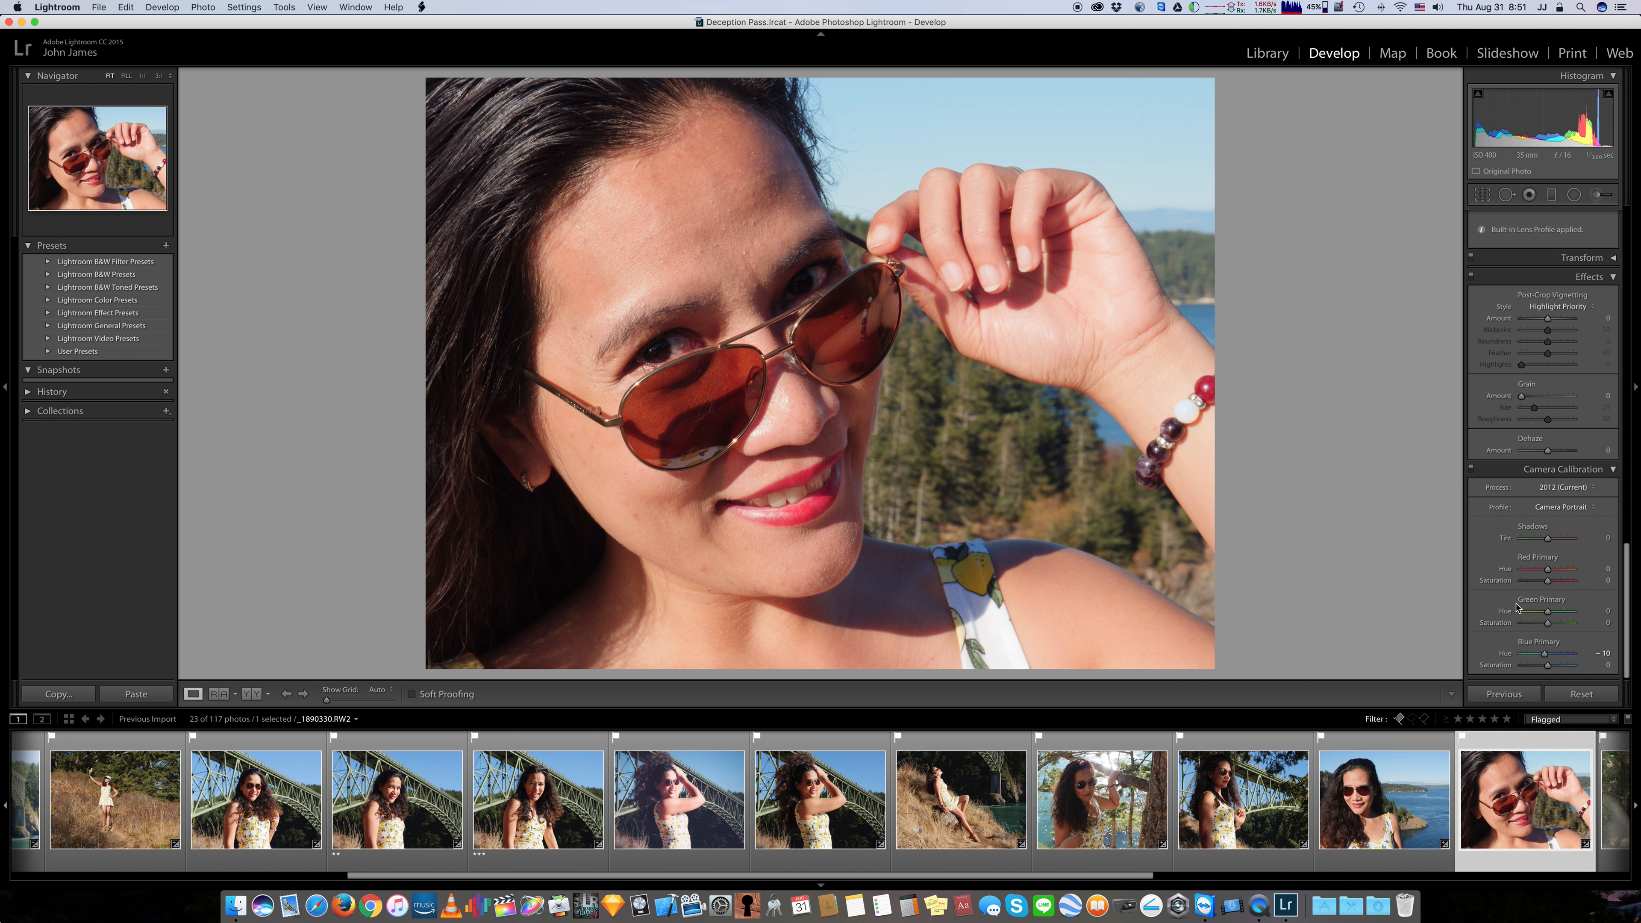
Try adjusting the post-crop vignetting amount in the Effects settings
scroll(1518, 615, "up", 5)
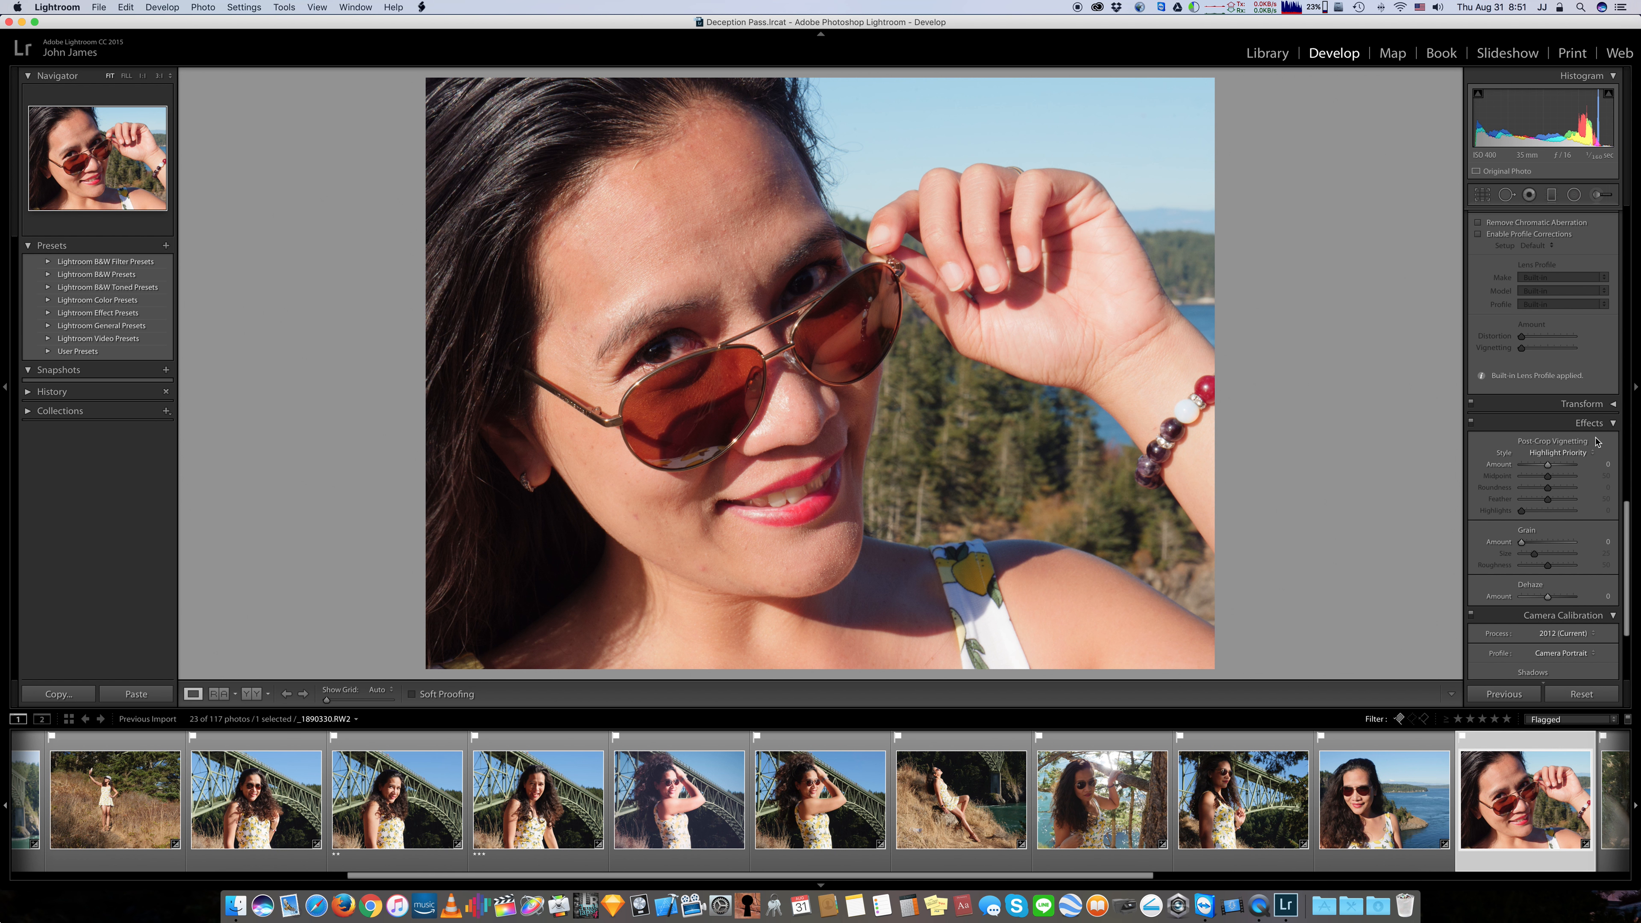
mouse_move(1548, 464)
left_mouse_down()
mouse_move(1530, 466)
mouse_move(1550, 467)
left_mouse_up()
scroll(1555, 530, "up", 1)
scroll(1555, 530, "up", 3)
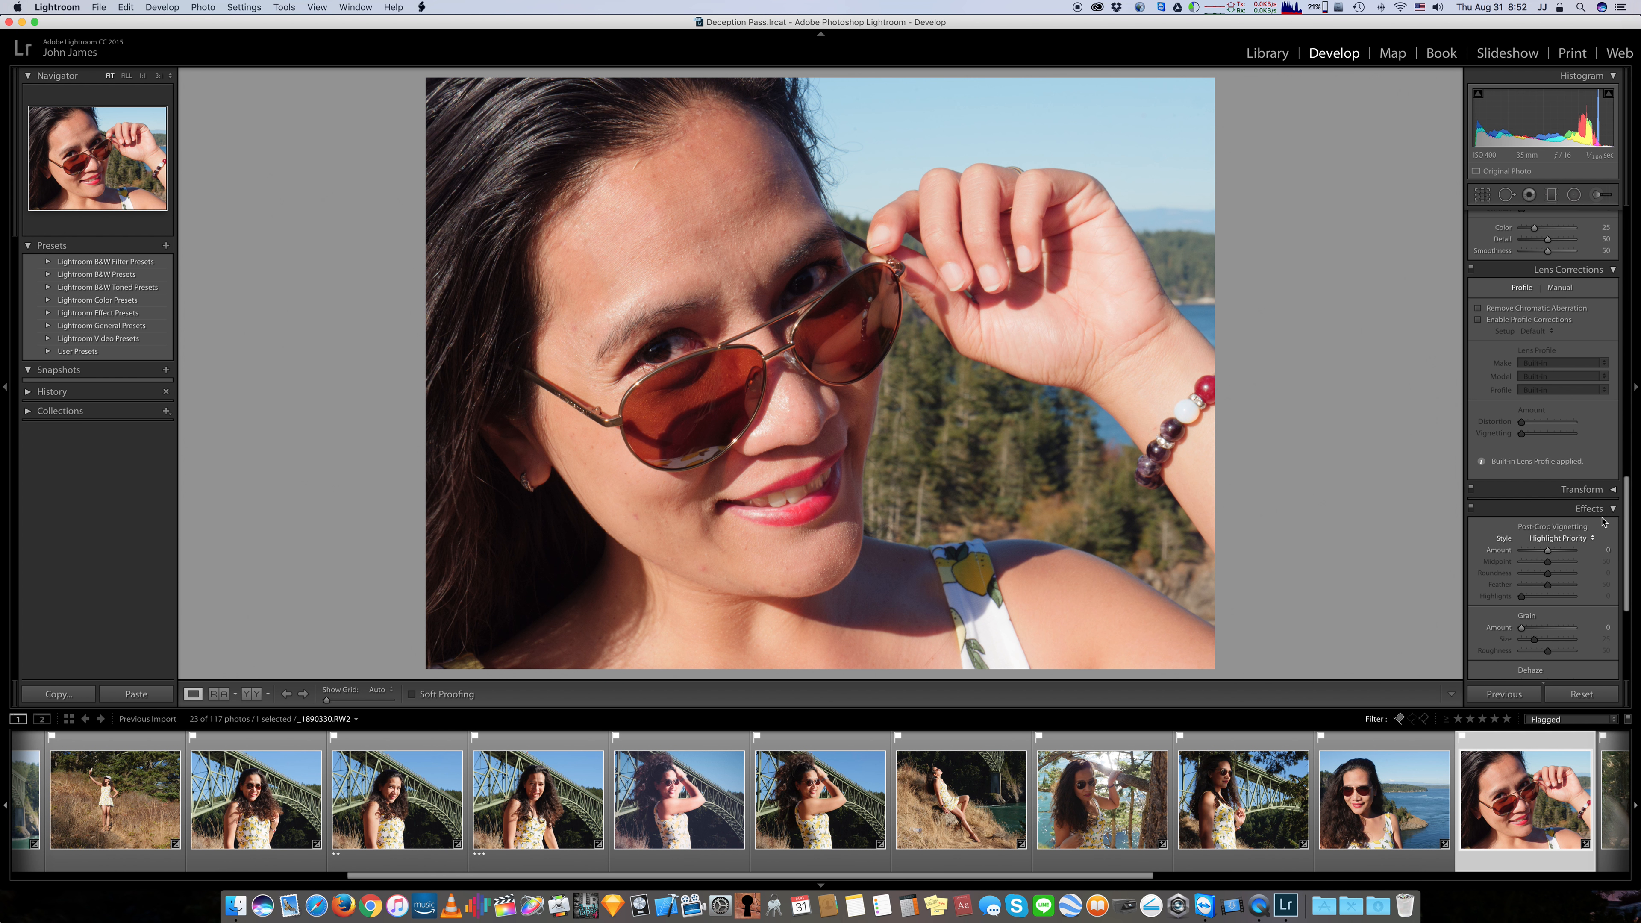
Collapse the Effects settings and look over the Transform options before collapsing them too
left_click(1613, 510)
left_click(1612, 490)
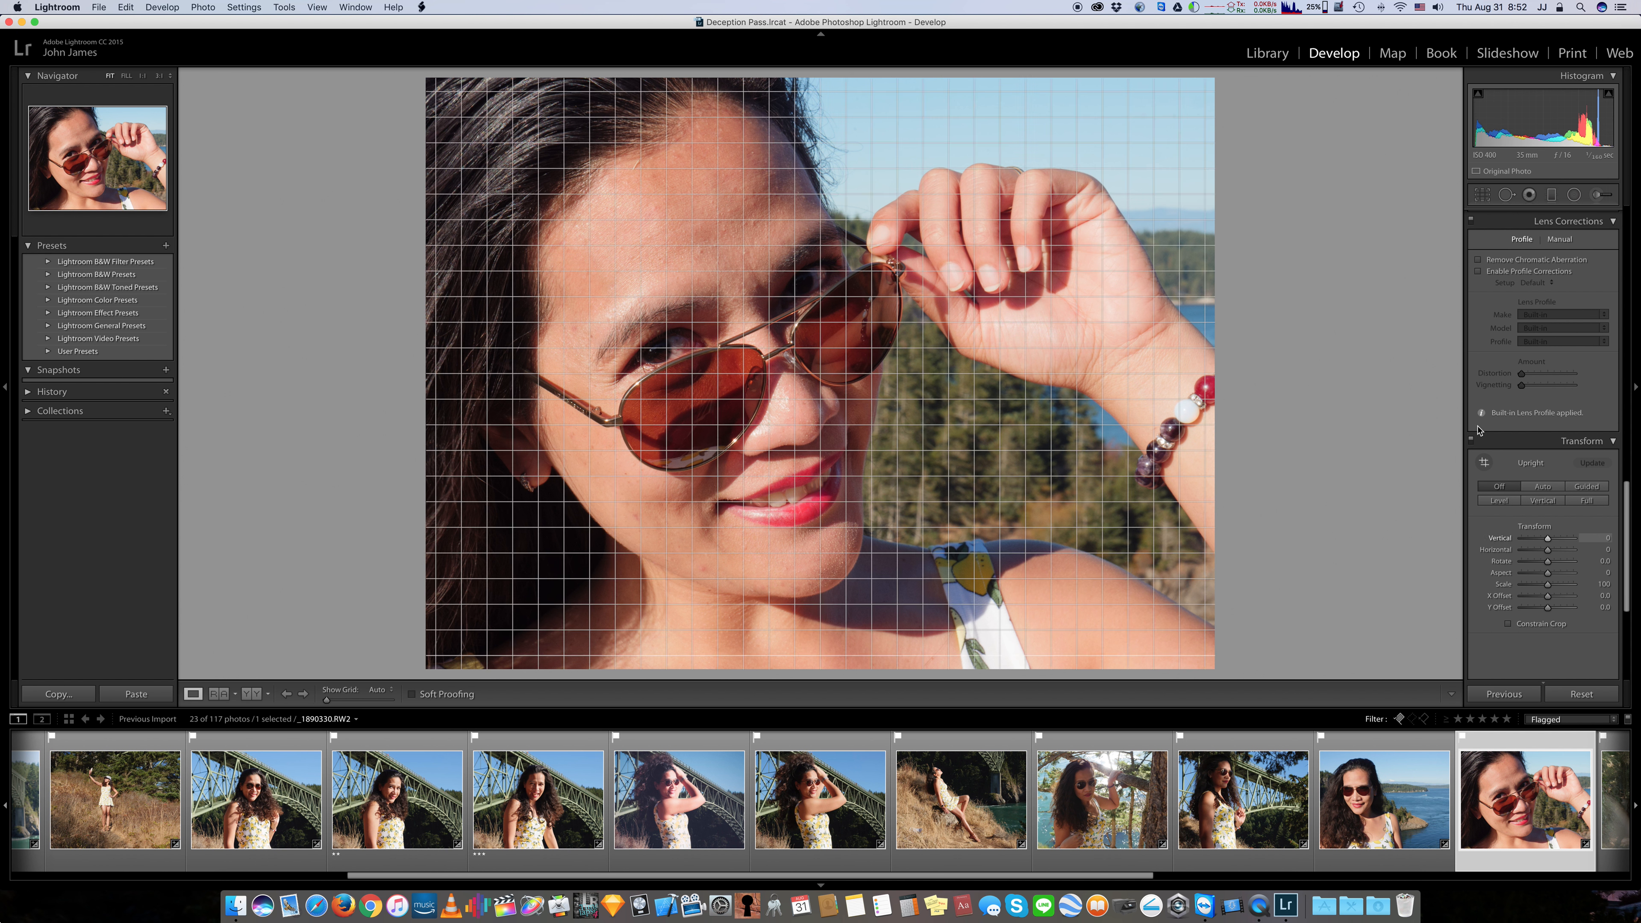
left_click(1613, 443)
scroll(1557, 485, "up", 3)
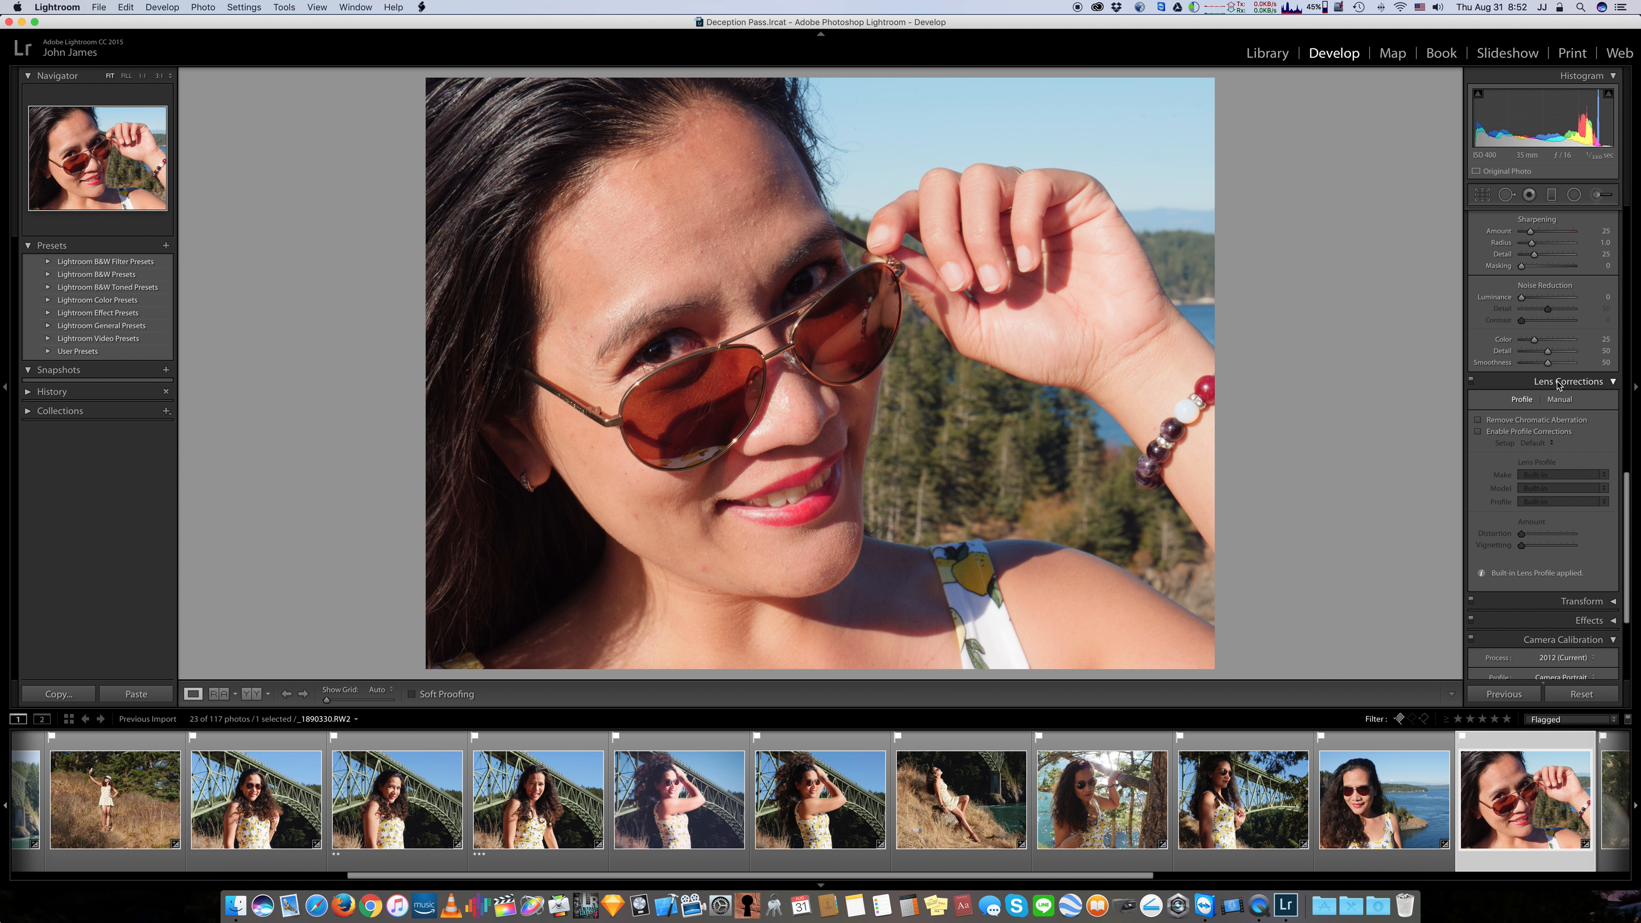
Look over the manual lens corrections and the lens makes offered with profile corrections enabled, and disable profile corrections again
left_click(1559, 400)
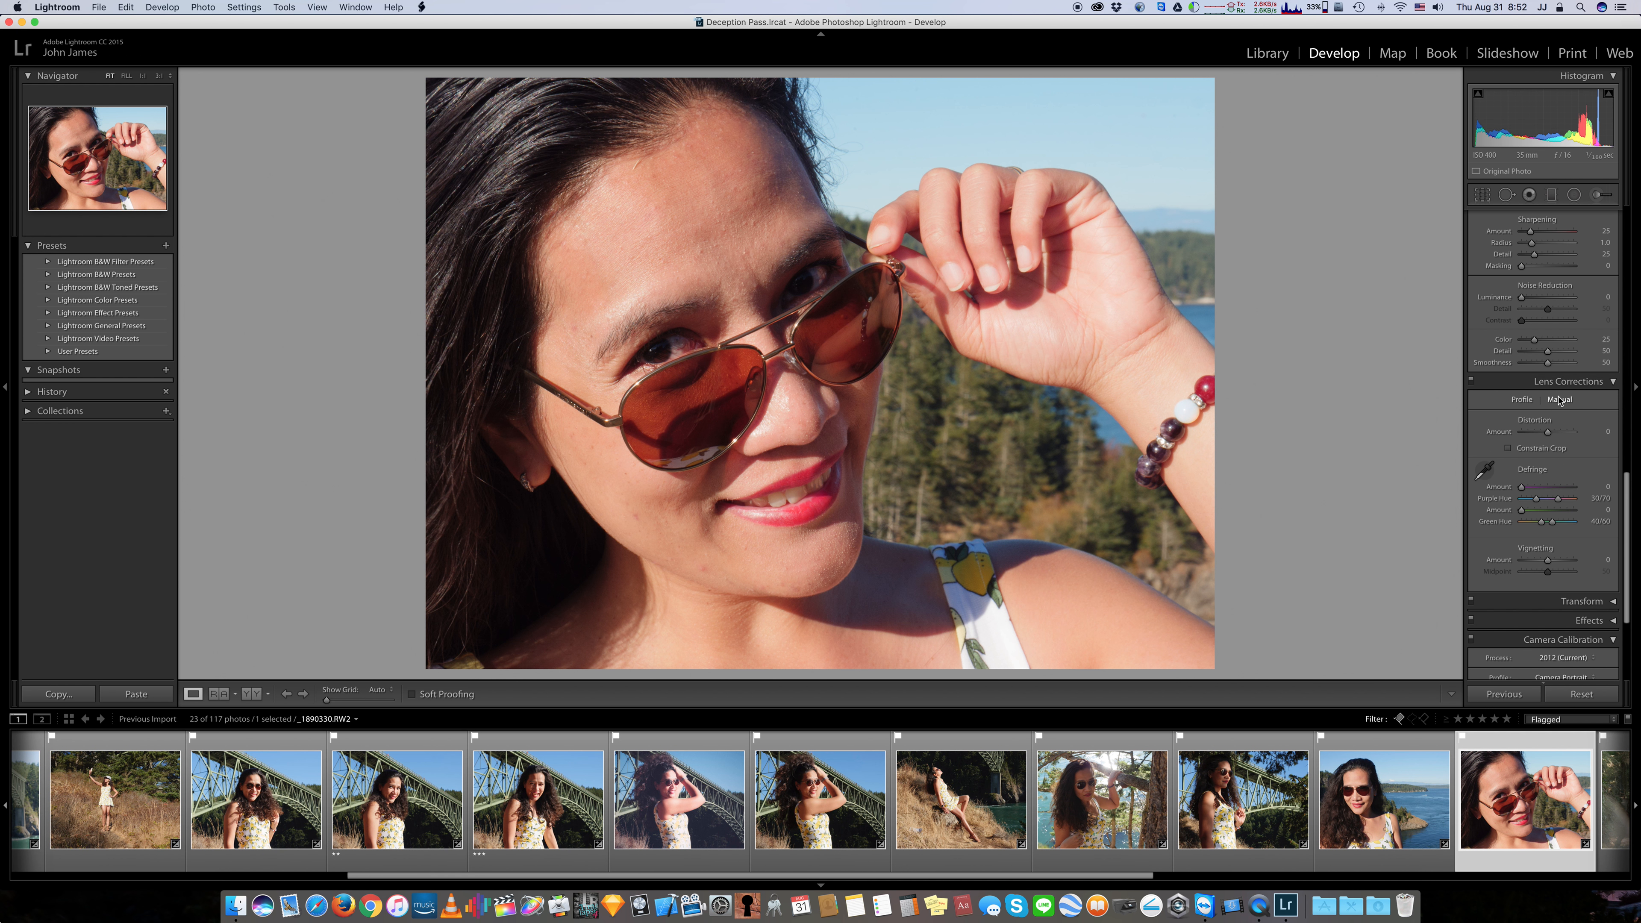
left_click(1522, 400)
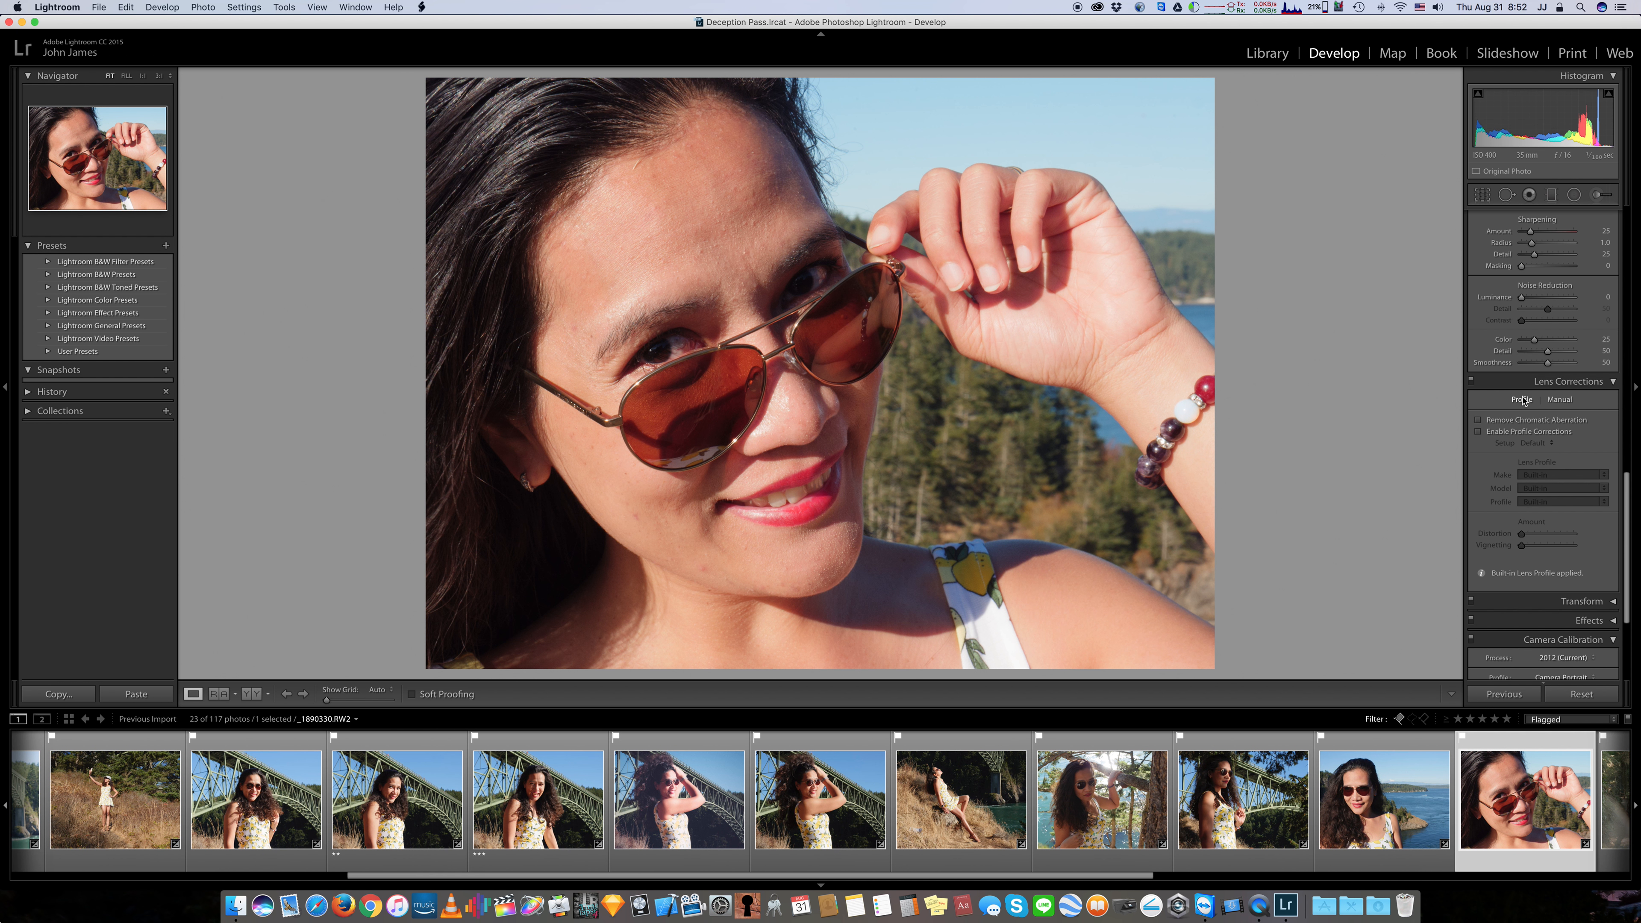
left_click(1480, 432)
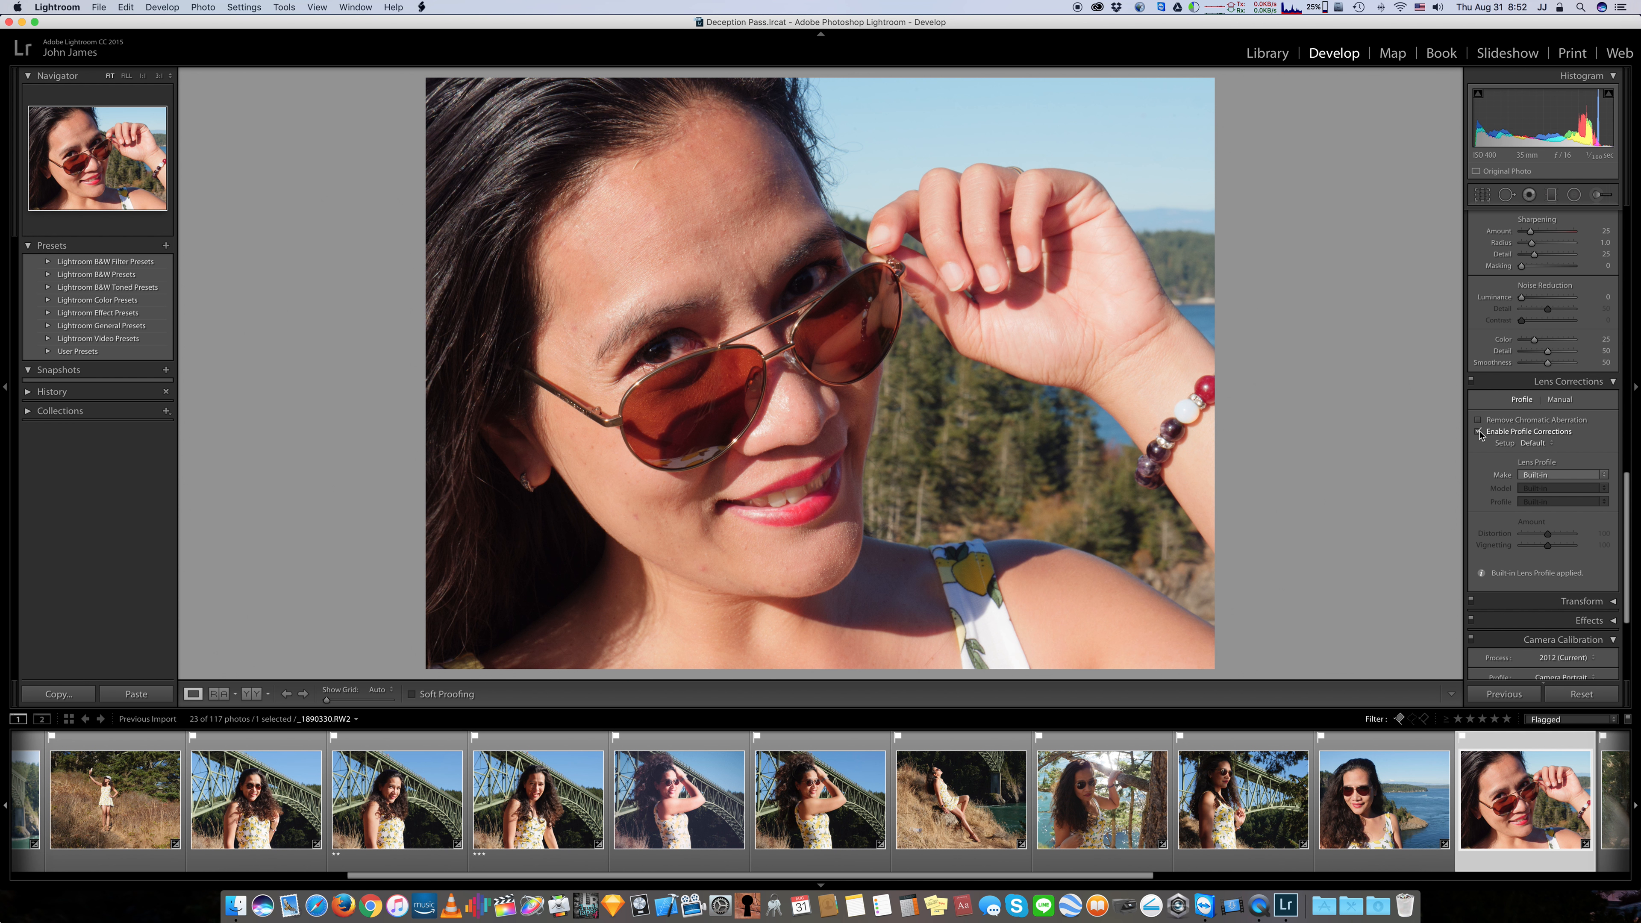
left_click(1605, 476)
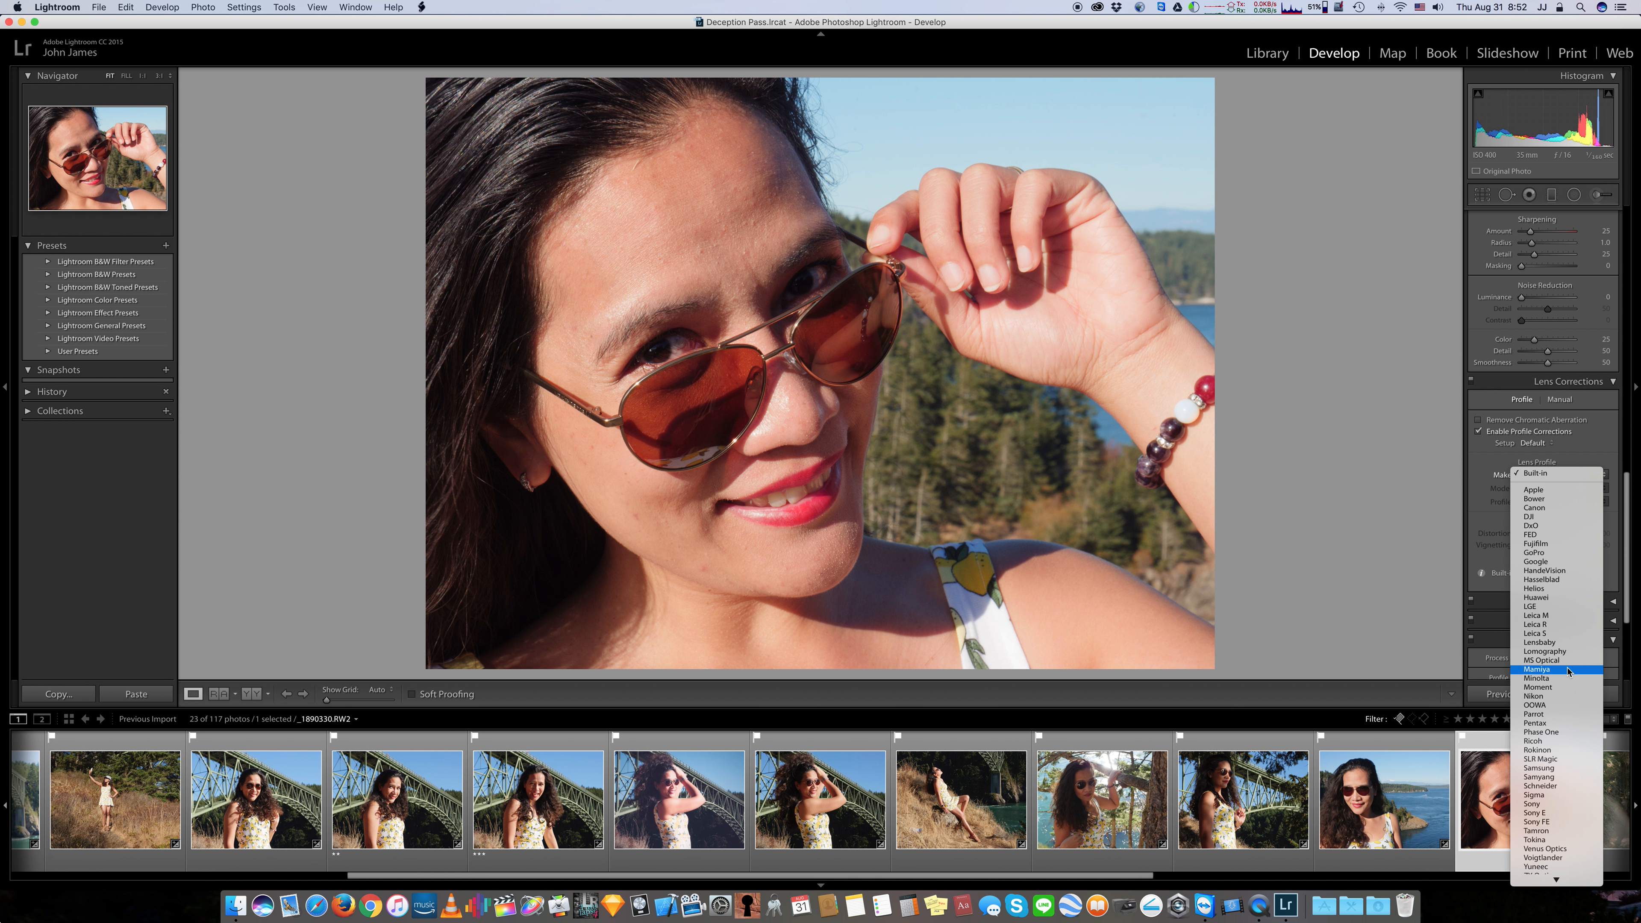
left_click(1490, 466)
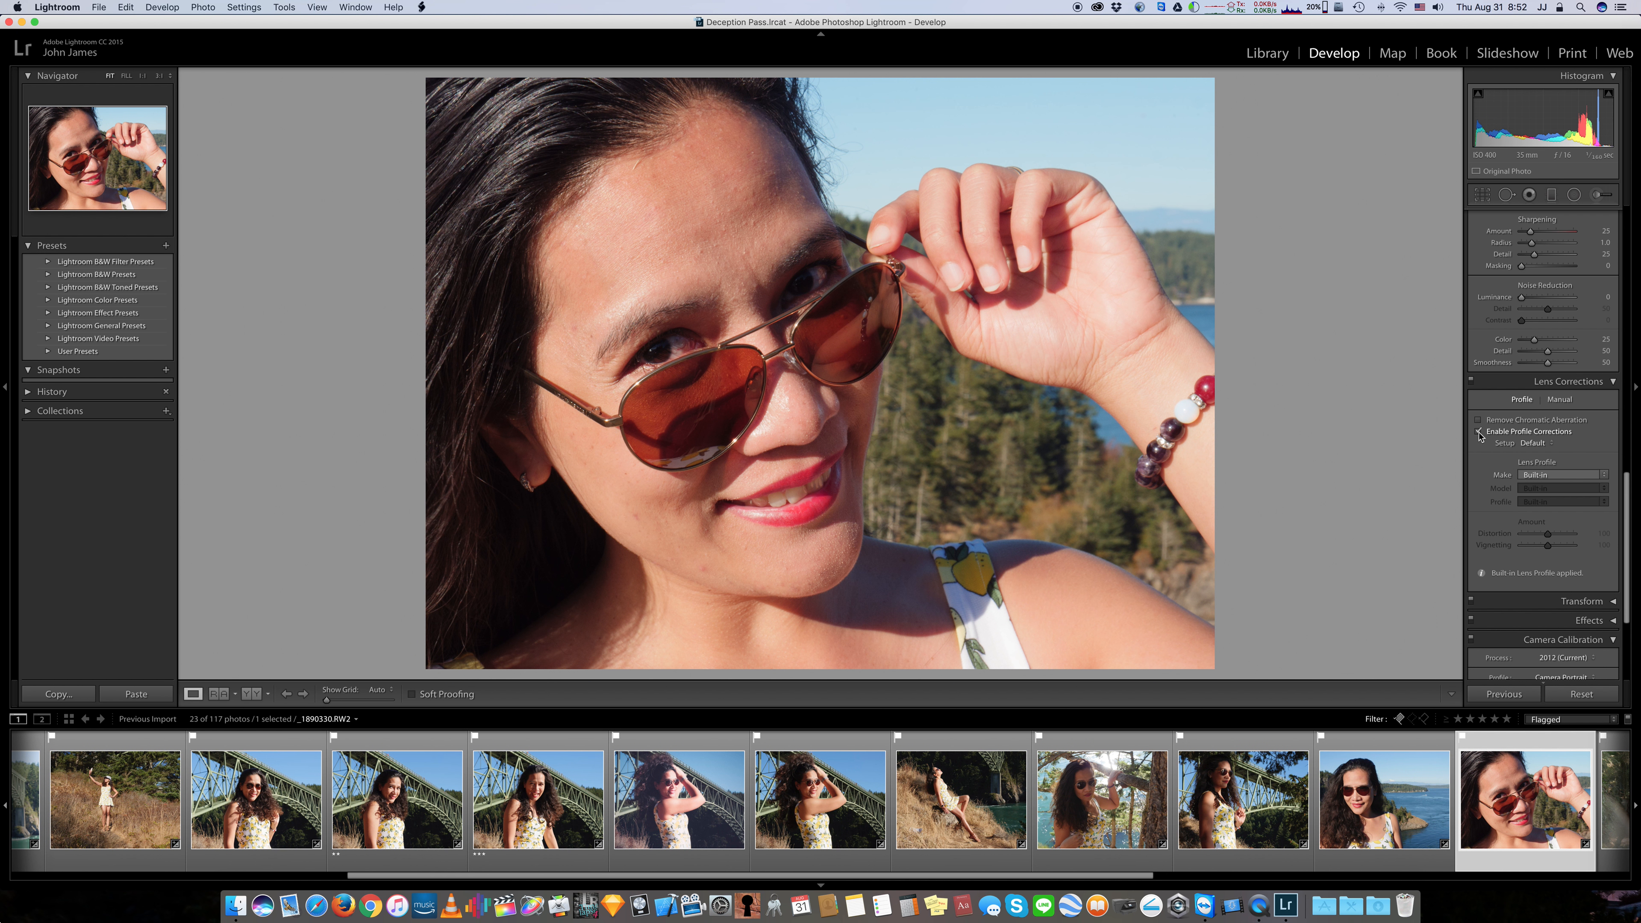
left_click(1508, 433)
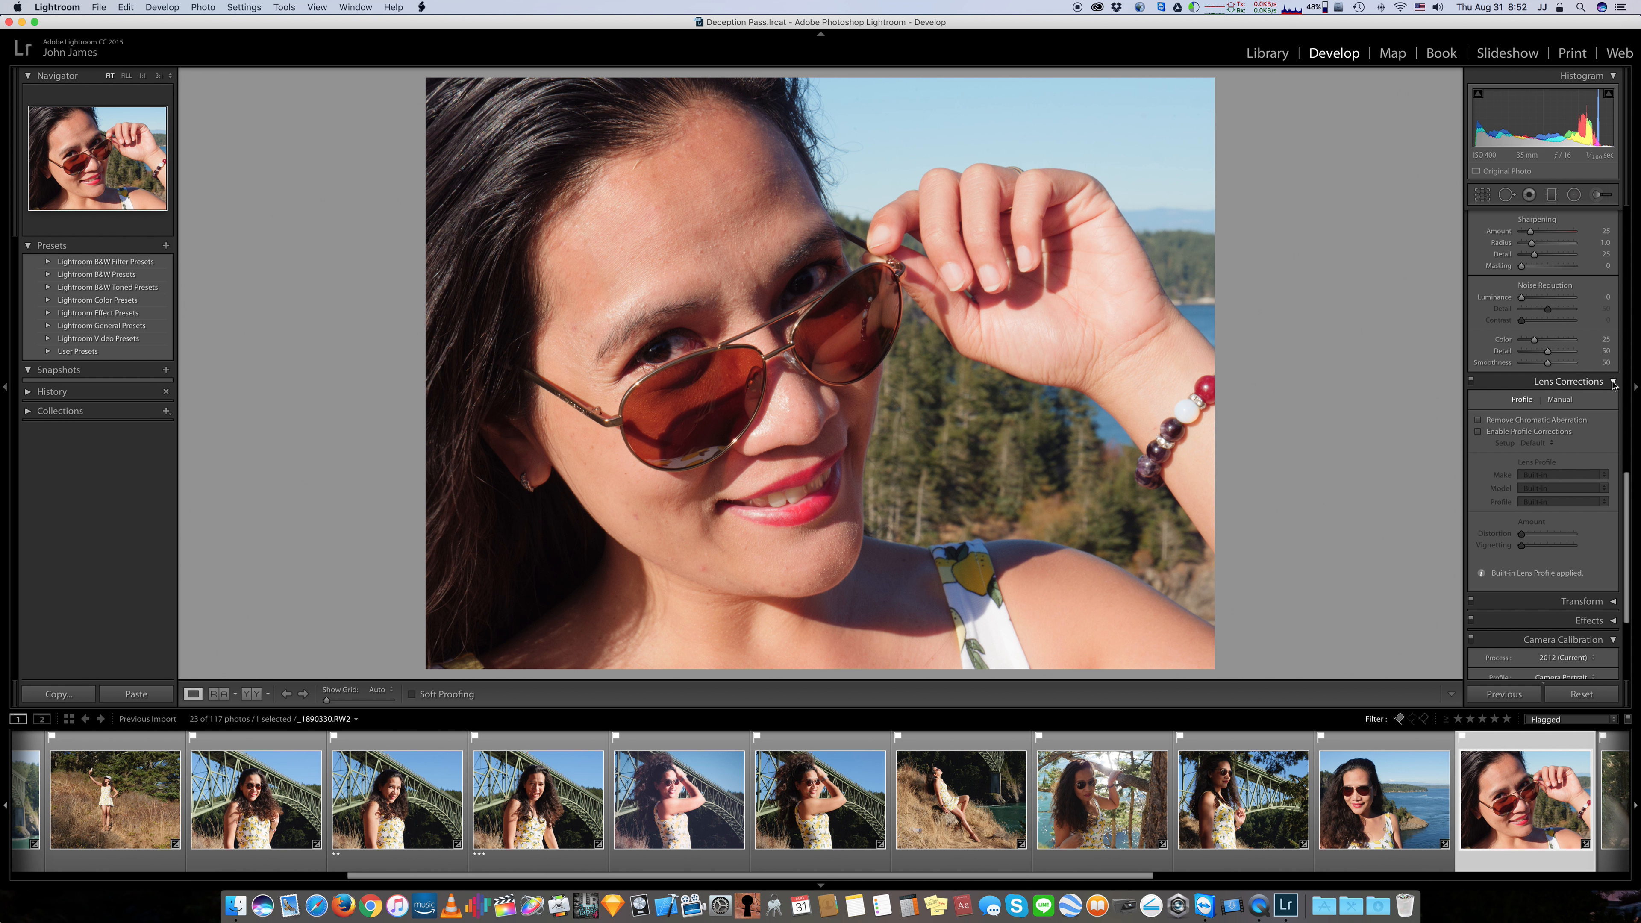
Enable profile corrections and choose Canon as the lens make with a Canon EF-S 18-135mm lens model
left_click(1478, 431)
left_click(1544, 444)
left_click(1545, 442)
left_click(1536, 475)
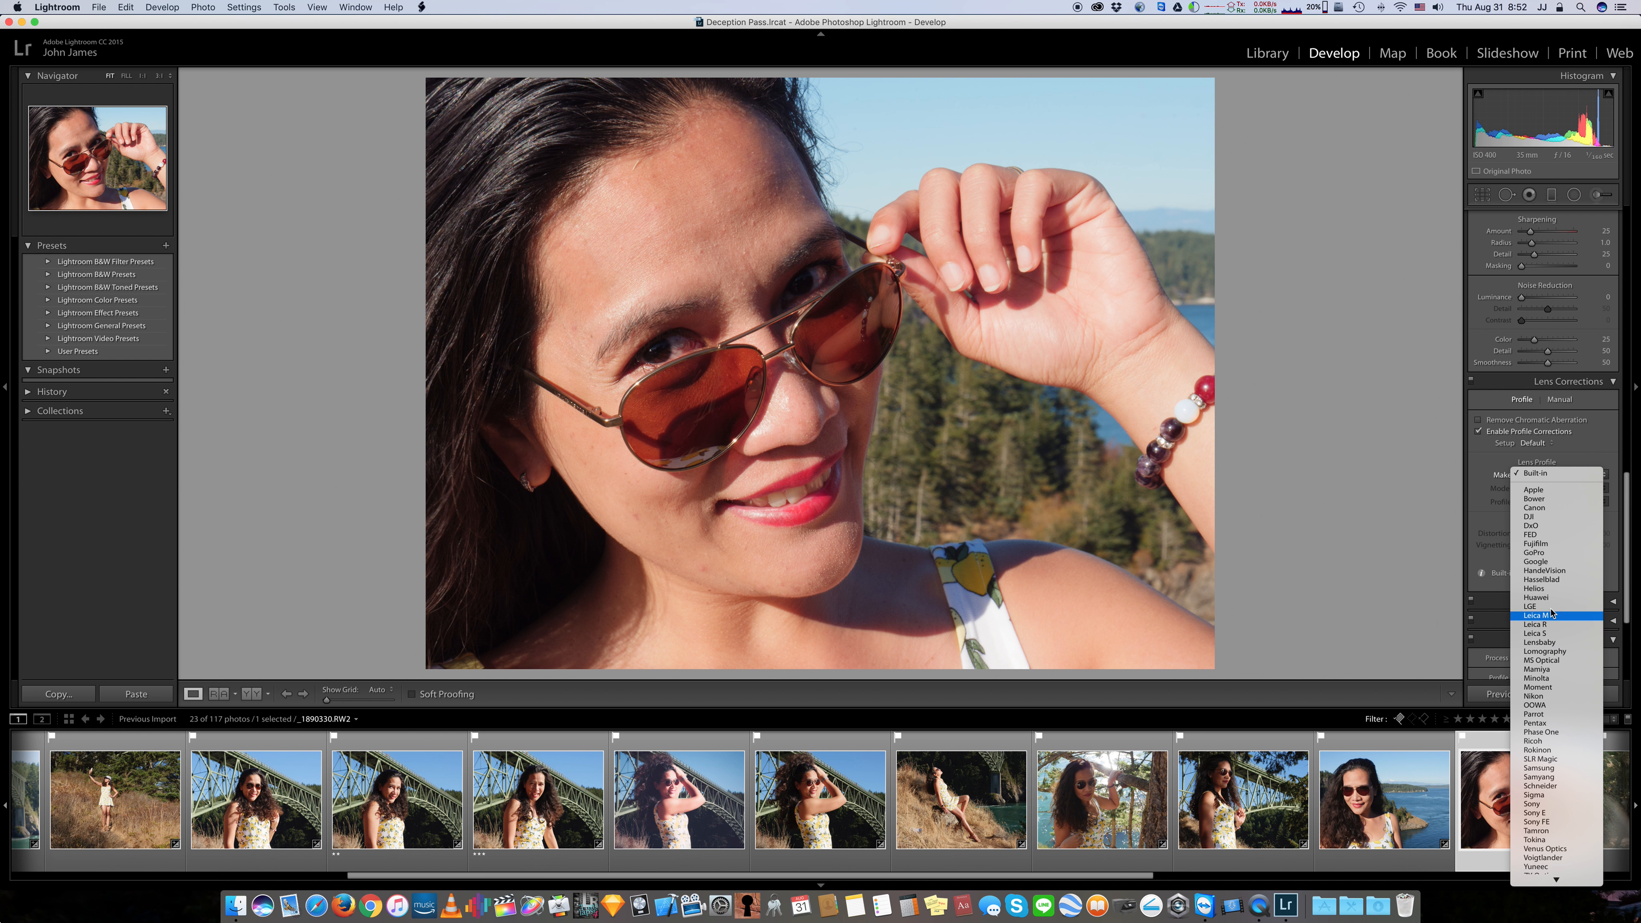
left_click(1639, 497)
left_click(1550, 503)
left_click(1585, 489)
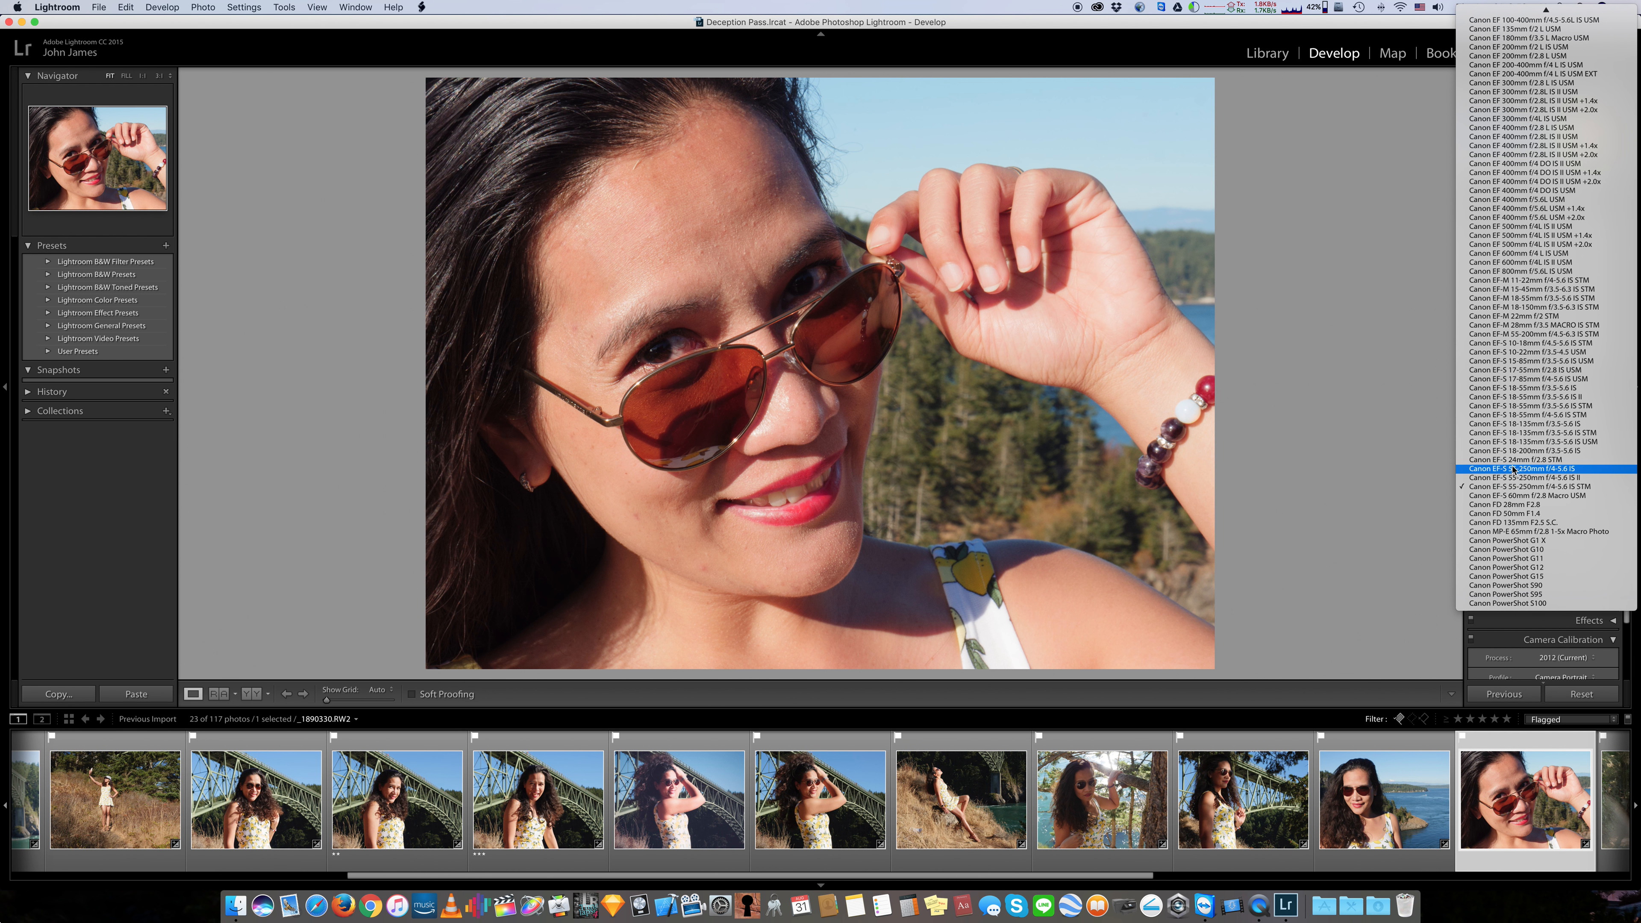
left_click(1528, 433)
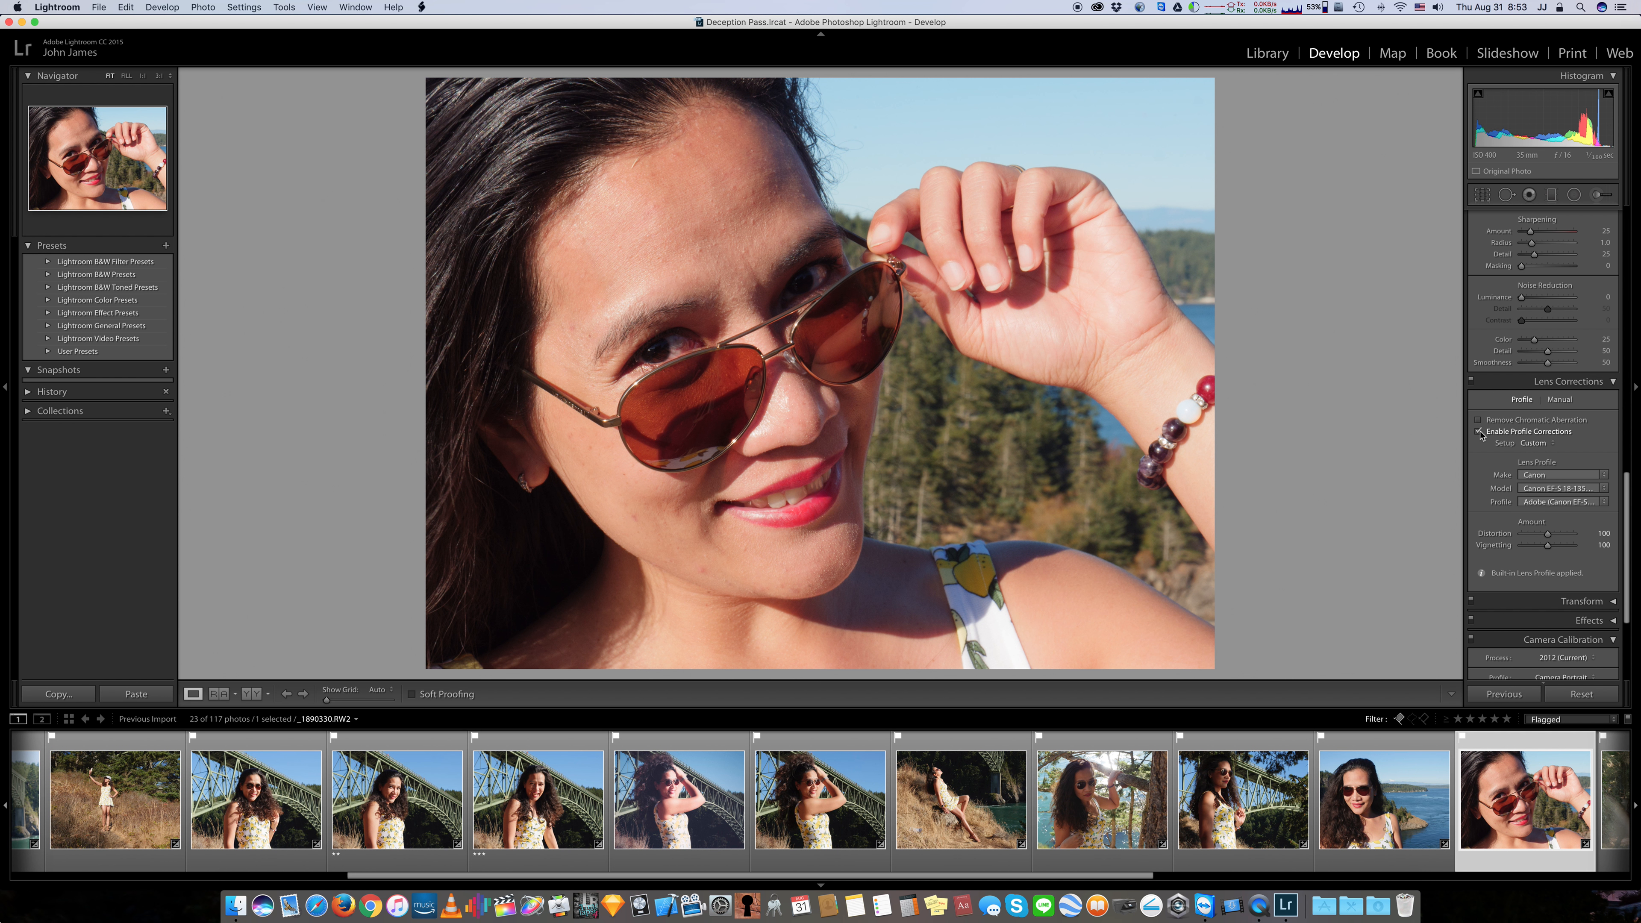
Disable the lens profile corrections and switch off the whole Lens Corrections section
left_click(1487, 474)
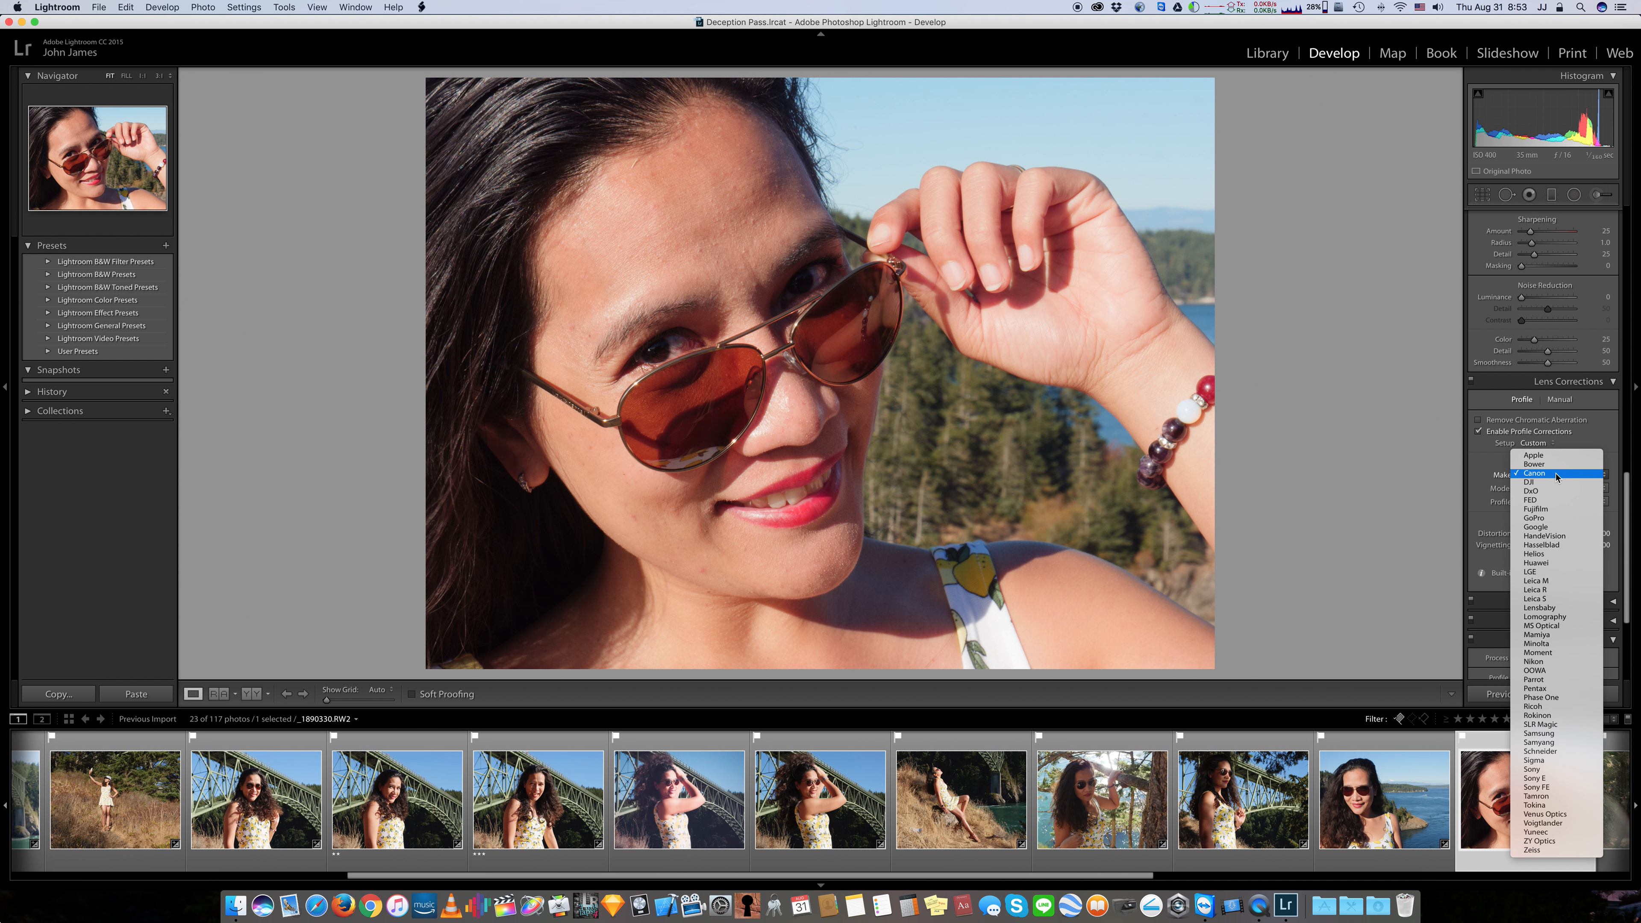
left_click(1487, 474)
left_click(1478, 431)
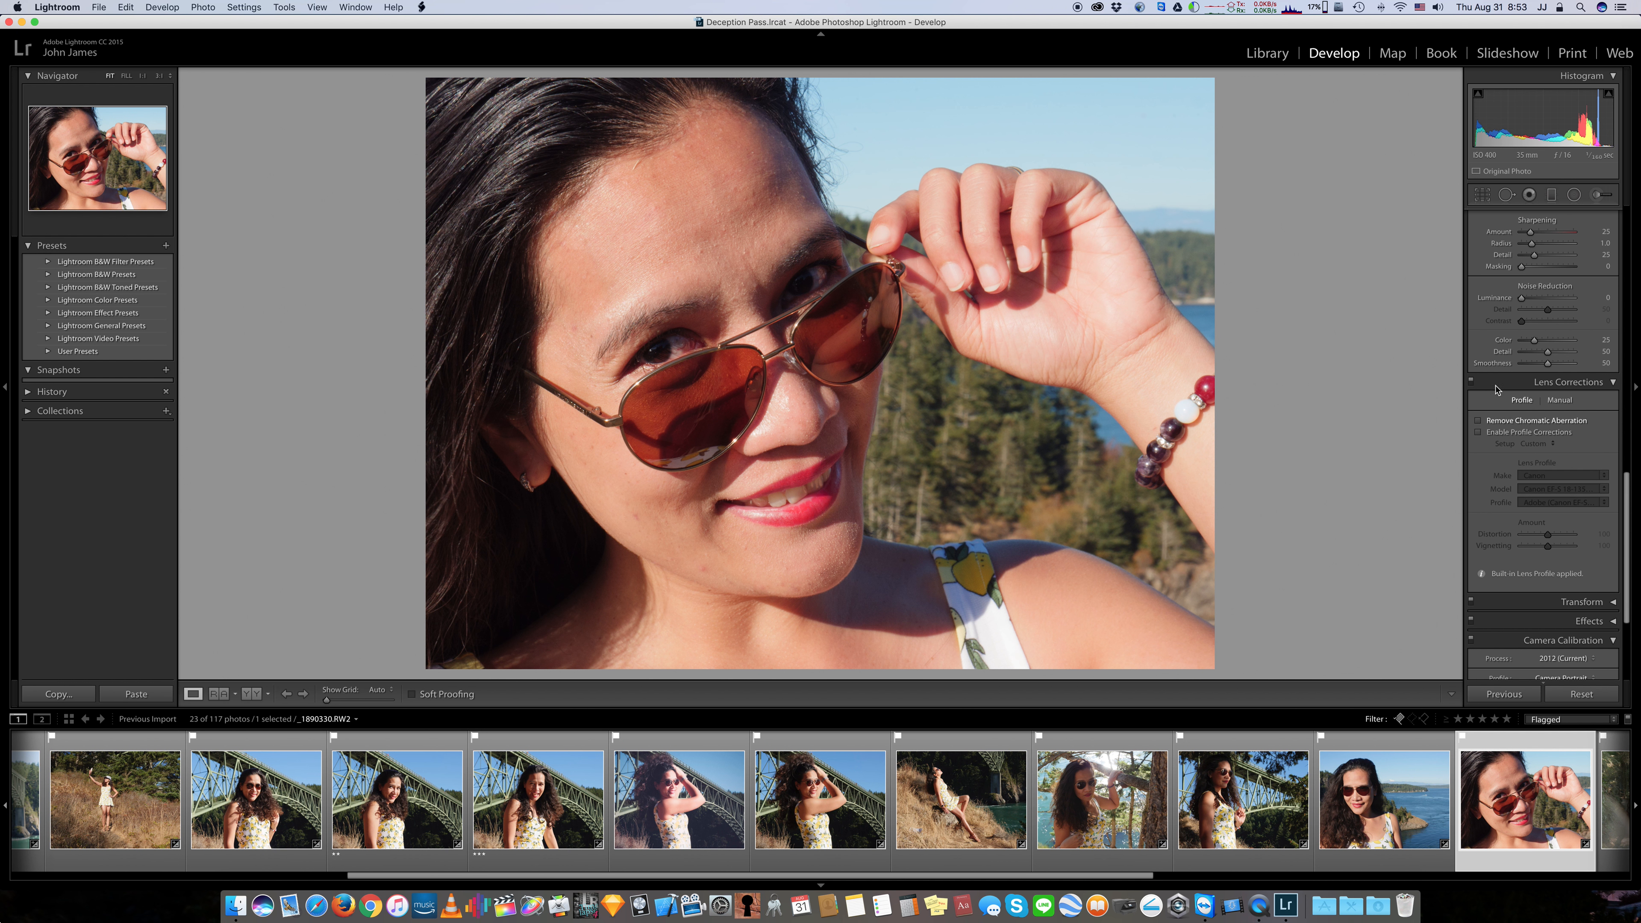
left_click(1470, 382)
Try a sharpening Amount of 100 on the portrait while viewing the face close up
scroll(1516, 479, "up", 4)
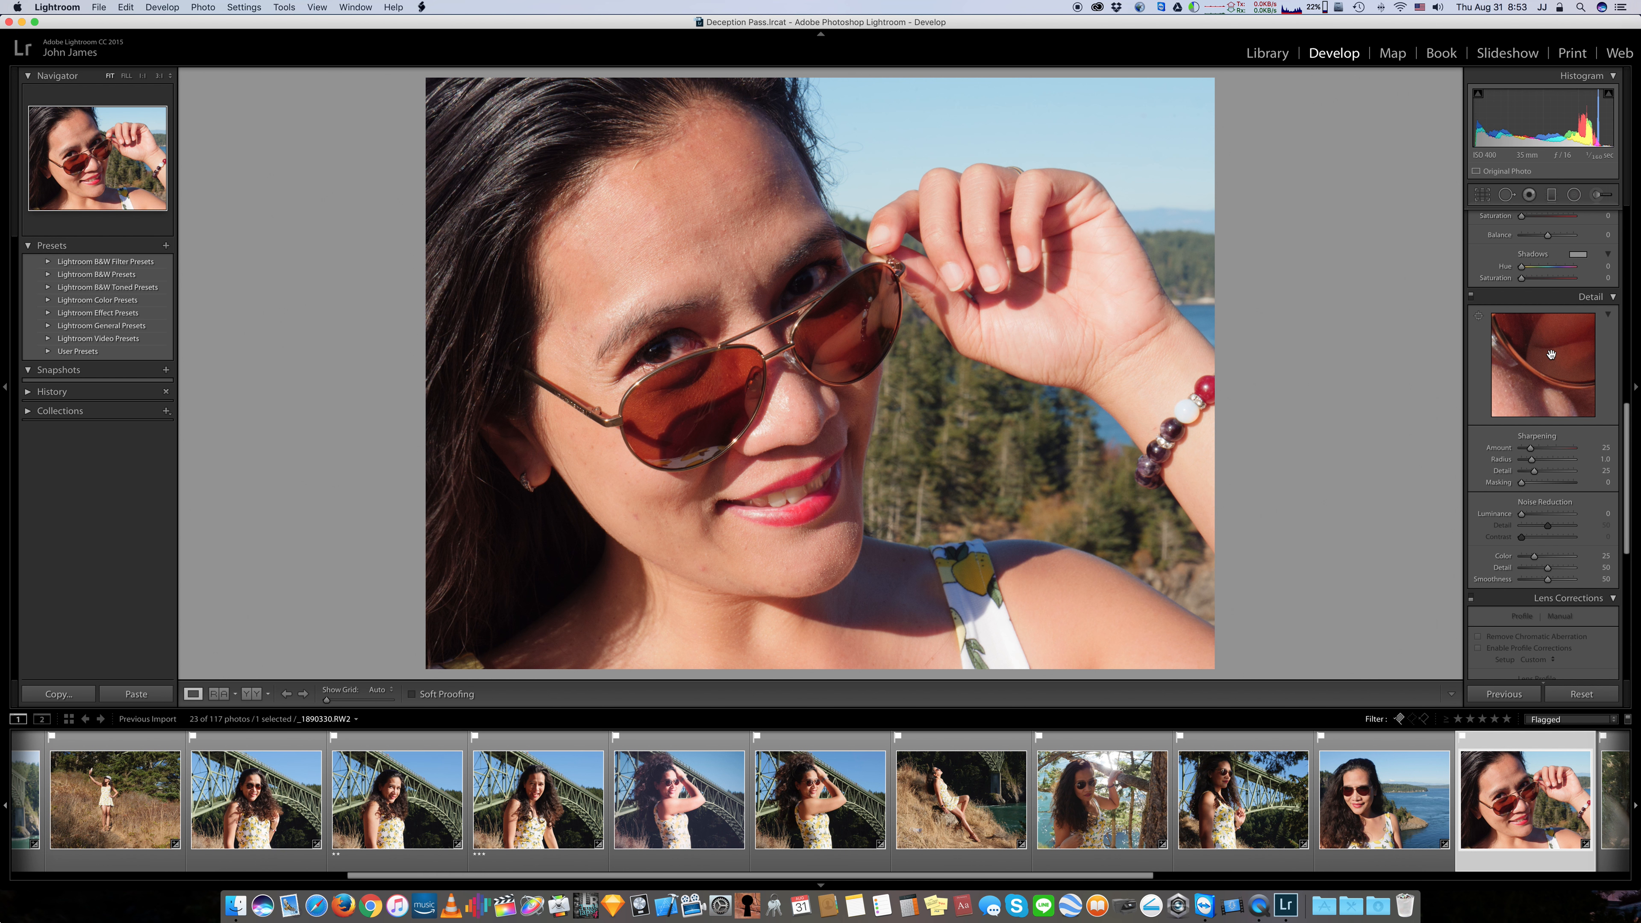
left_click(159, 76)
scroll(854, 341, "up", 5)
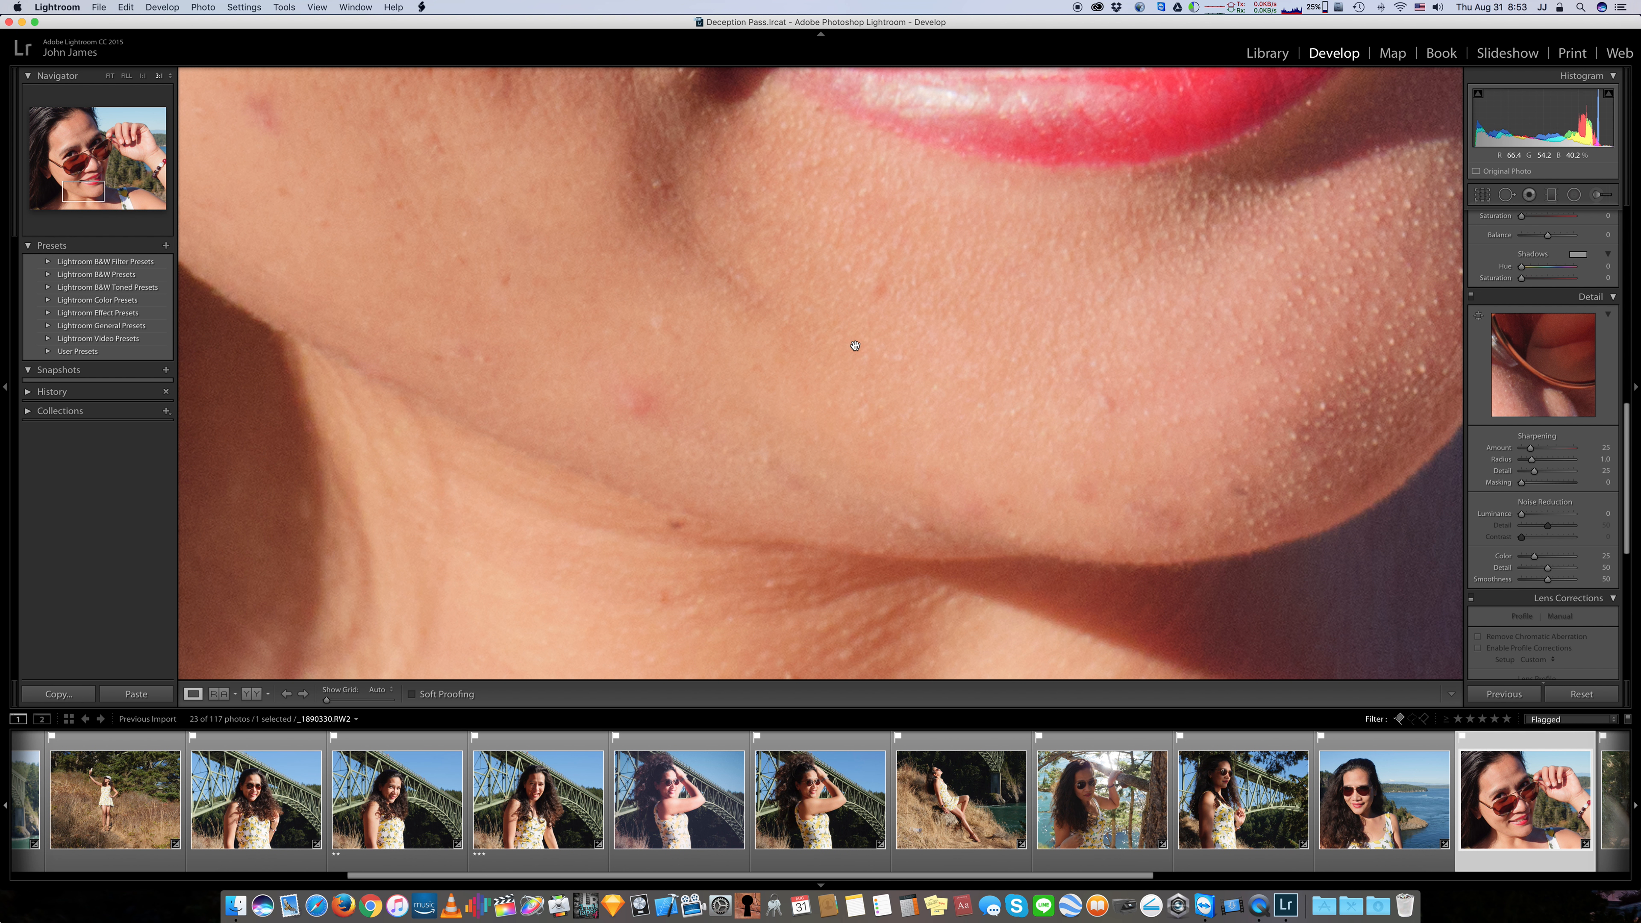
scroll(855, 345, "up", 10)
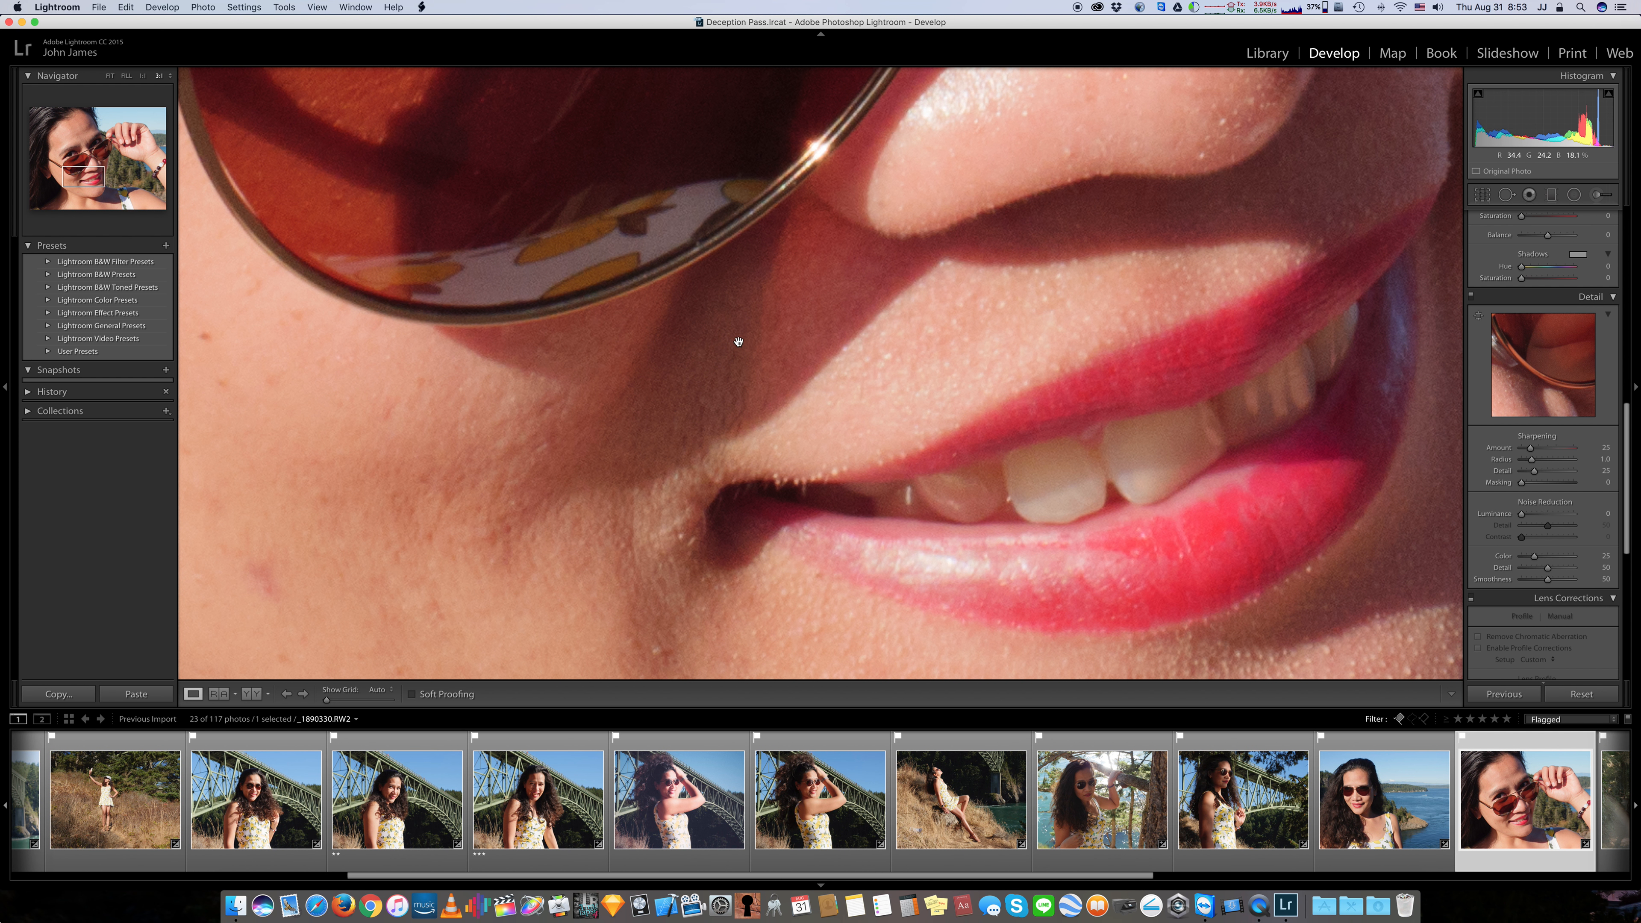
key("XF86MonBrightnessDown")
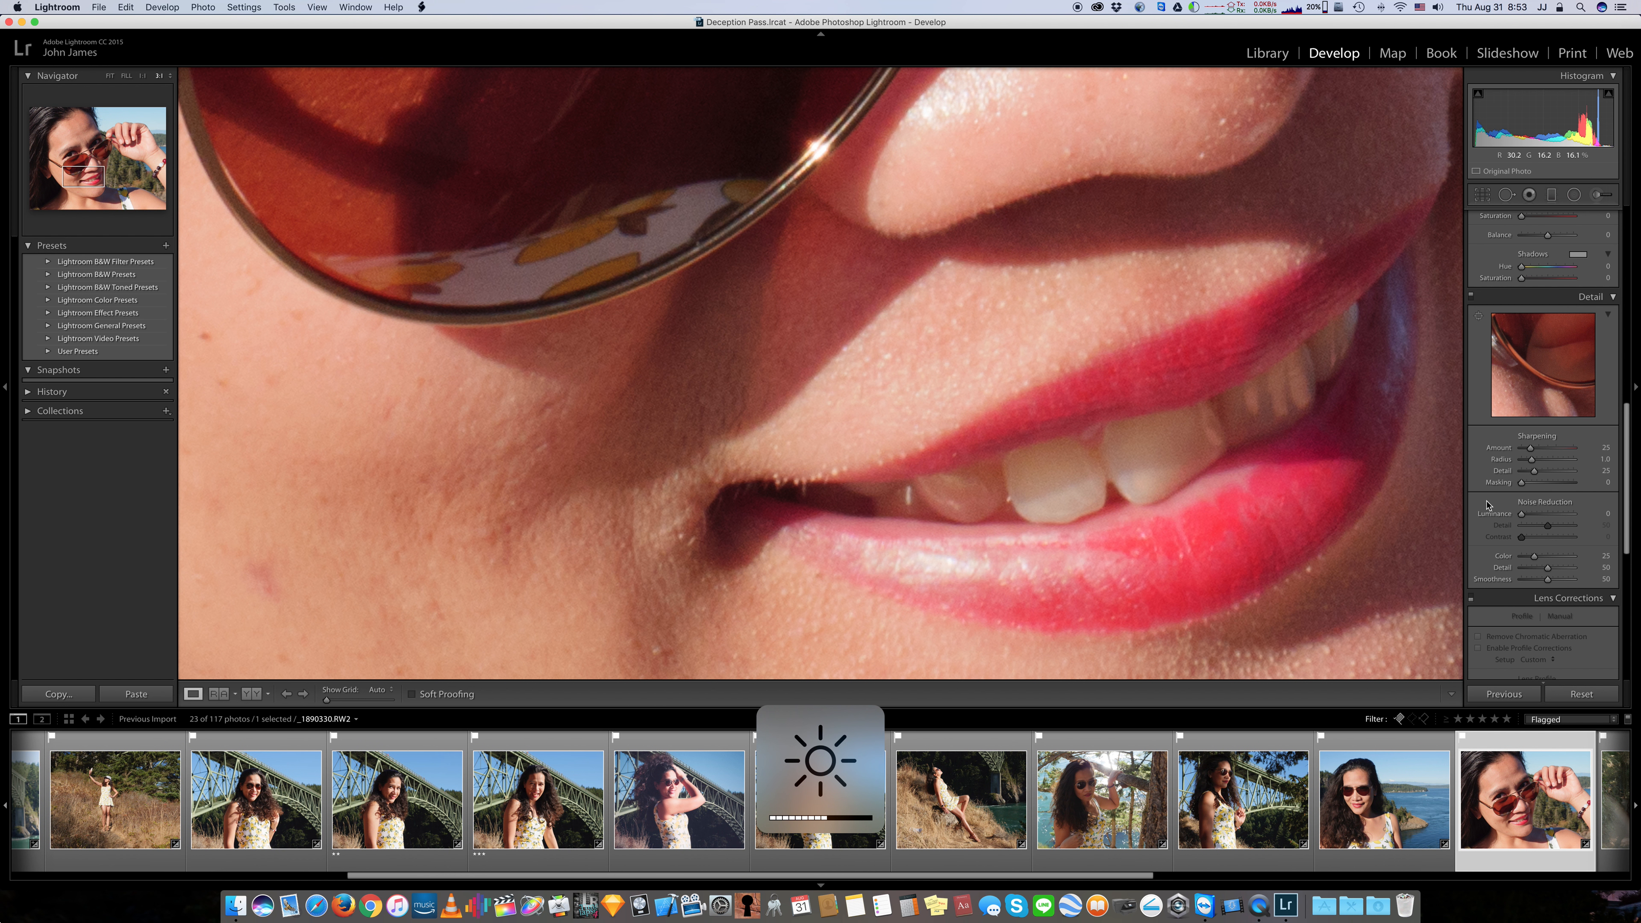
left_click_drag(1529, 447, 1559, 454)
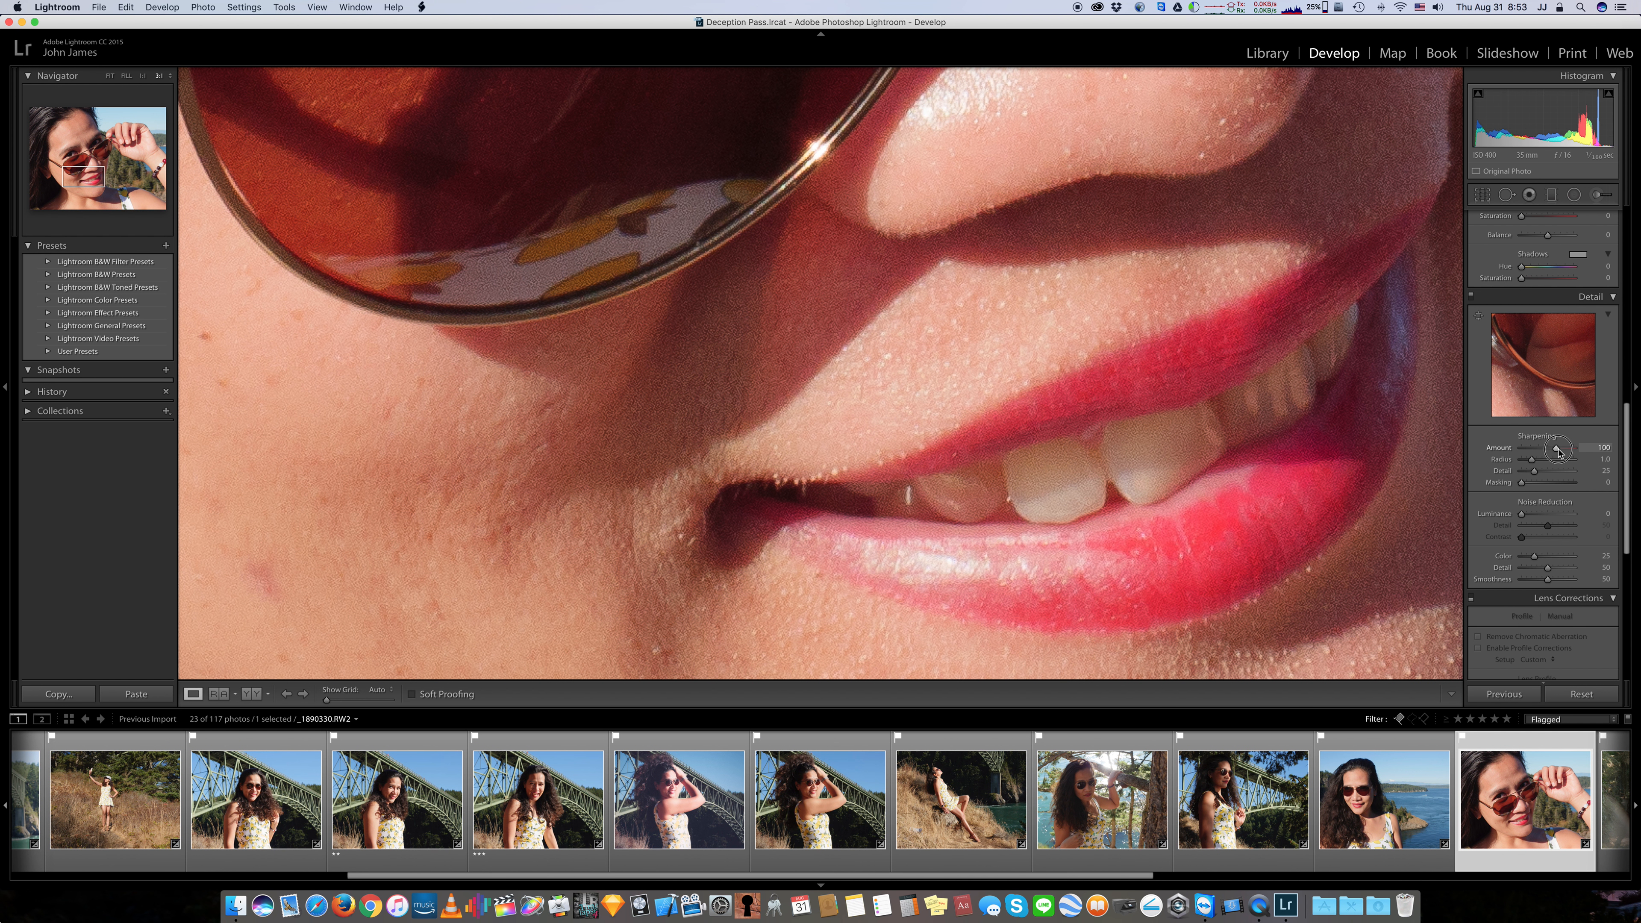
left_click(941, 323)
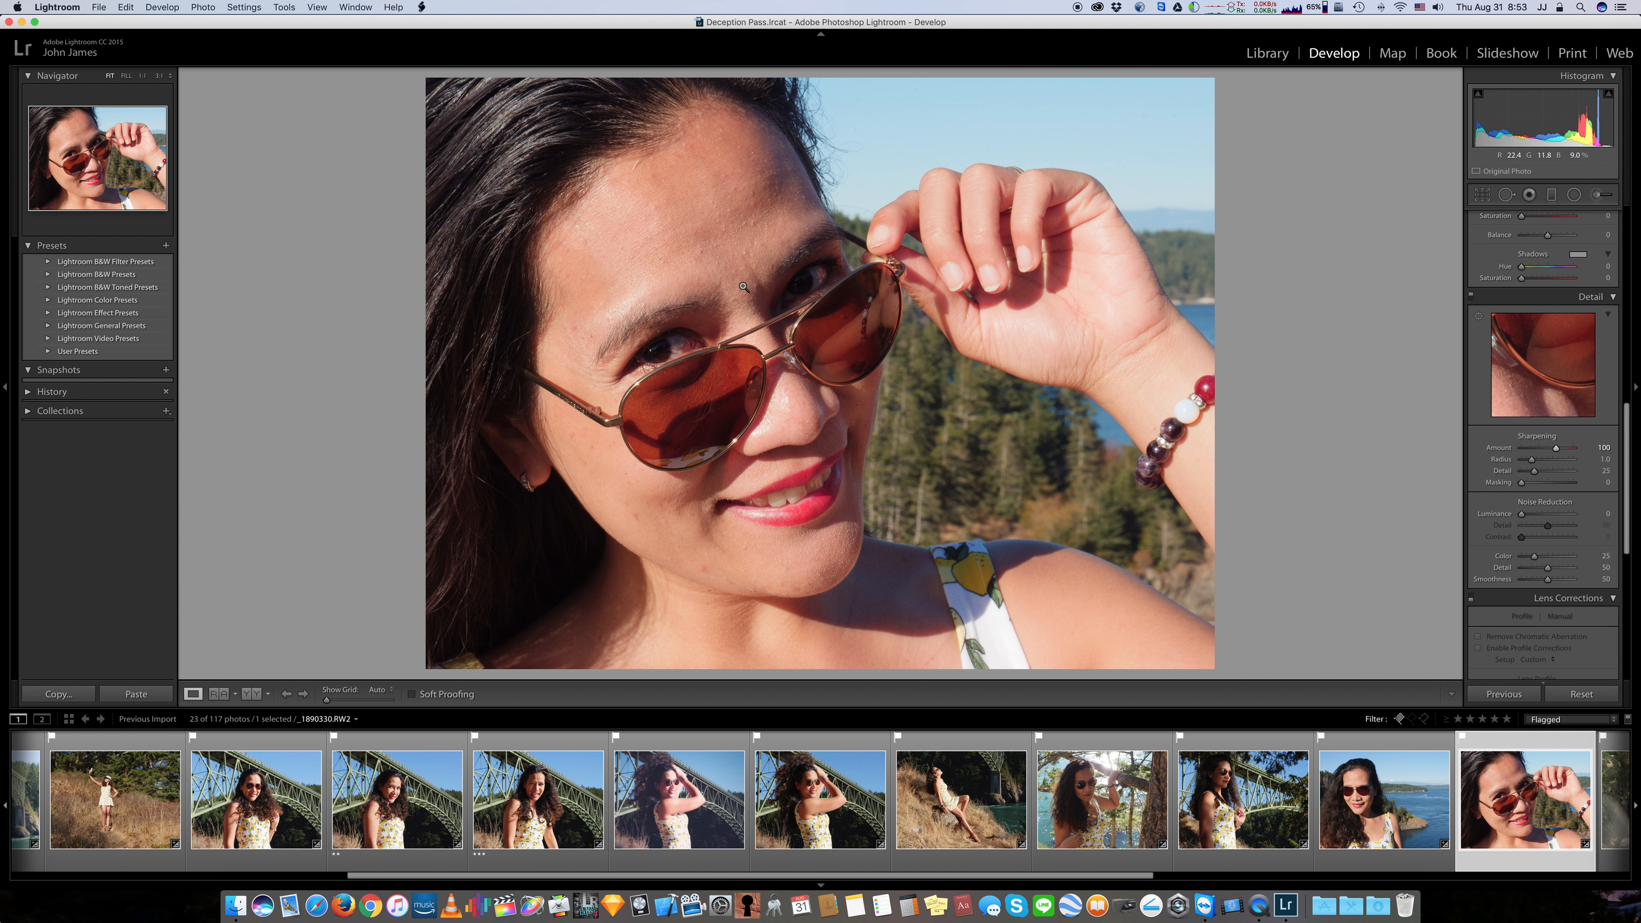
Inspect the sunglasses and skin up close, set the sharpening Amount to 0 and switch off the Detail section
left_click(689, 461)
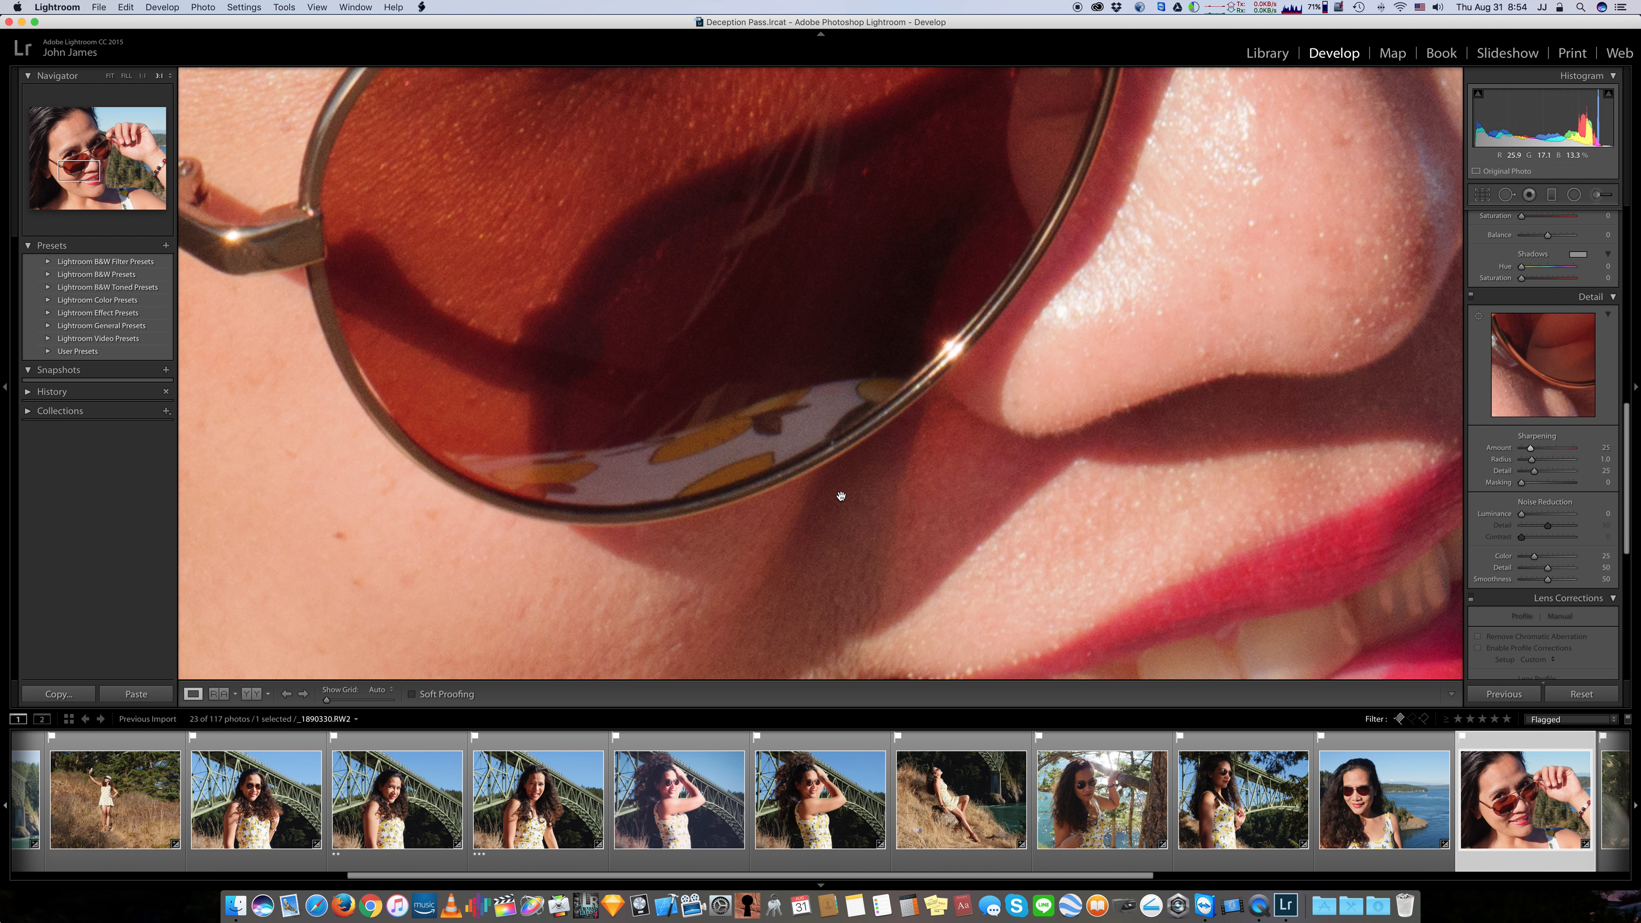
left_click_drag(1531, 448, 1492, 450)
scroll(1496, 451, "up", 2)
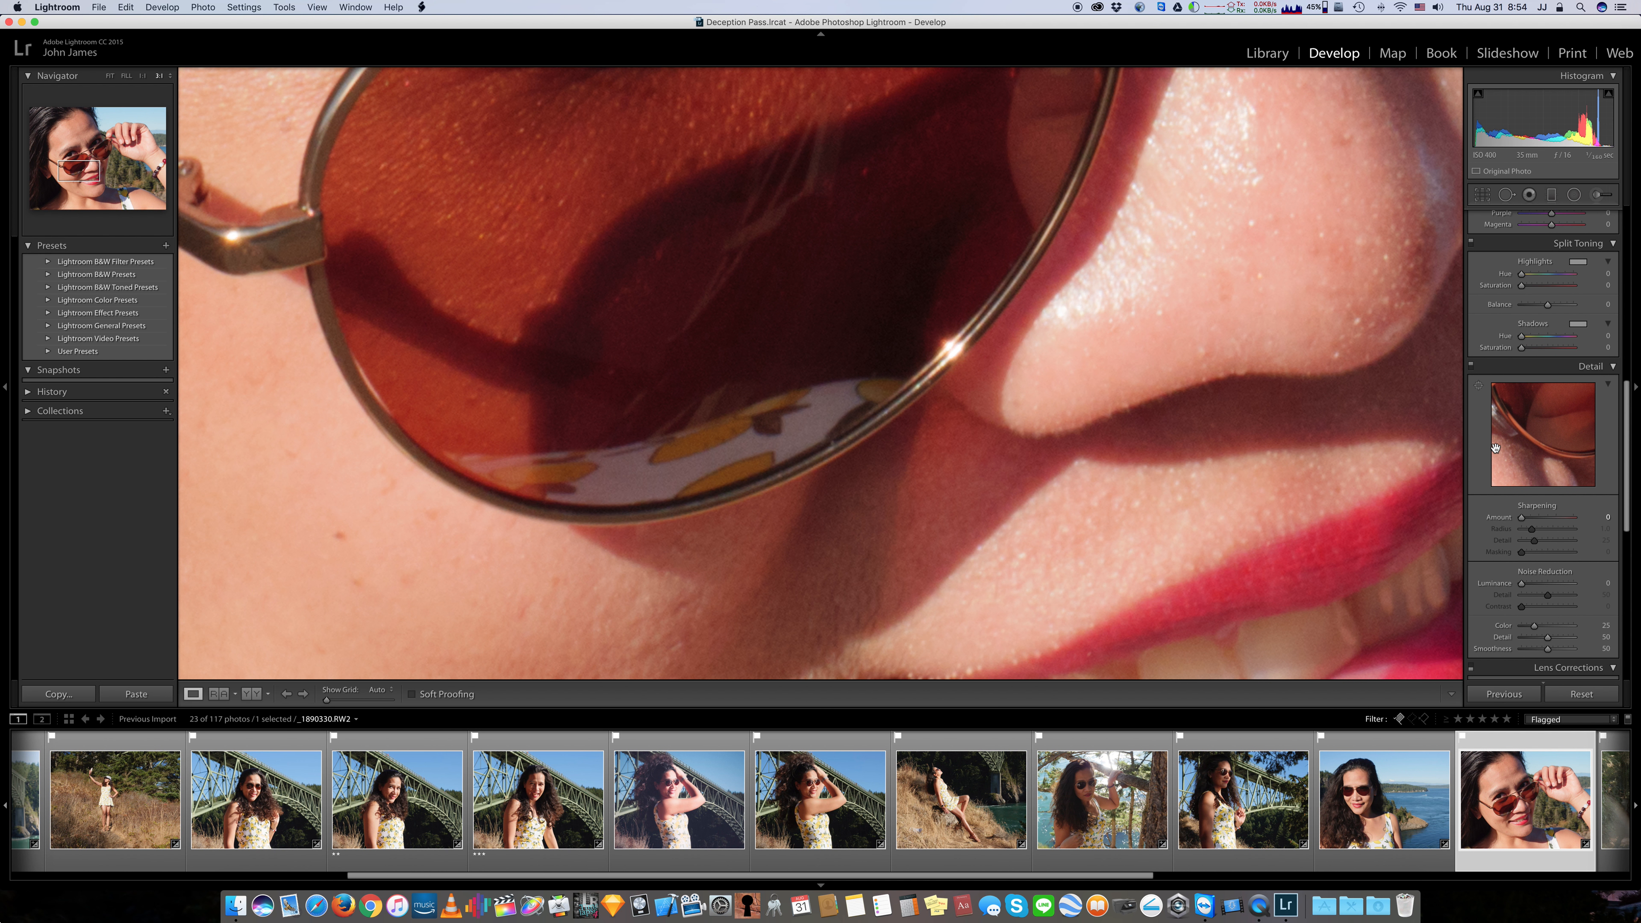
scroll(1010, 349, "up", 2)
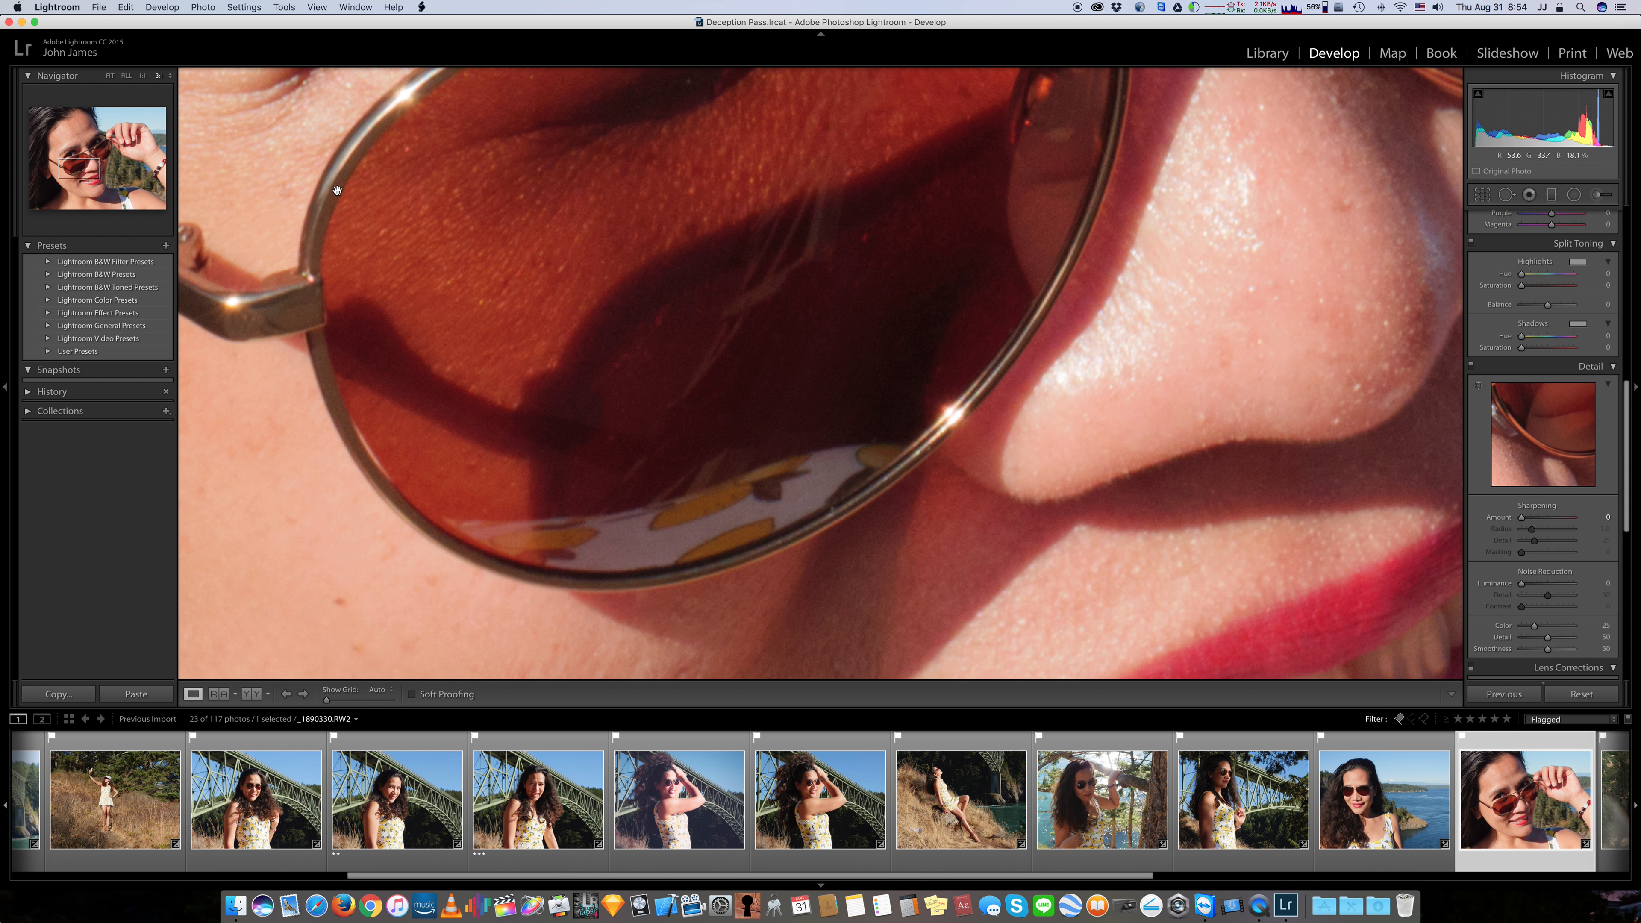
scroll(784, 263, "up", 5)
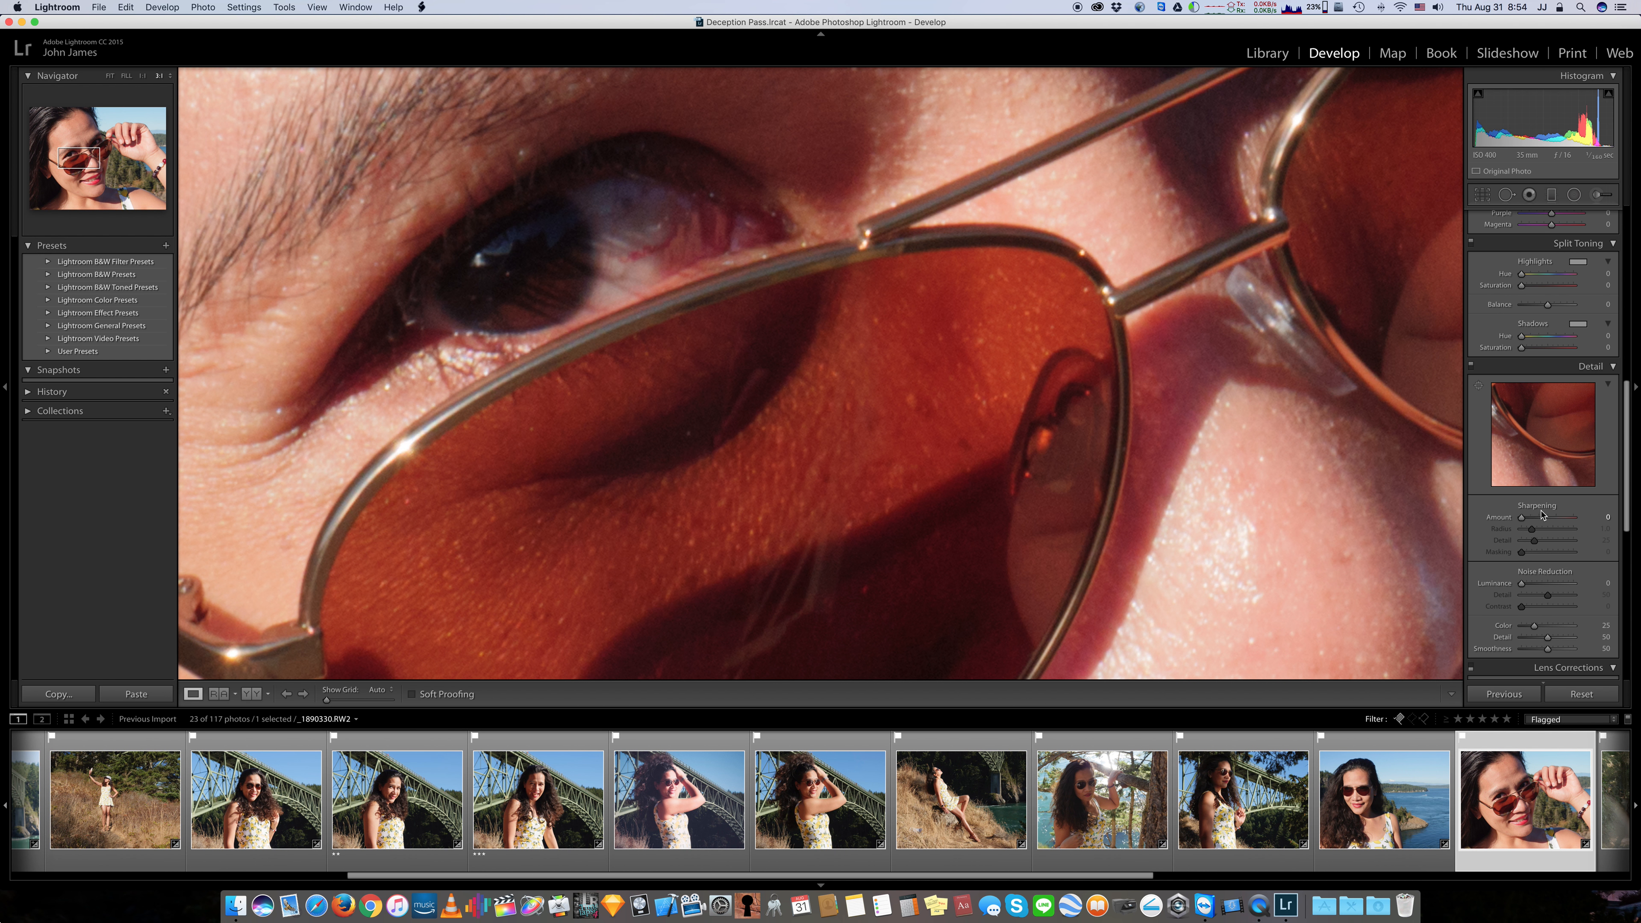
left_click(1522, 518)
left_click(1471, 367)
Try a cooler white balance temperature of 4,010 on the whole photo, and restore the As Shot white balance
scroll(1537, 388, "up", 10)
scroll(1539, 388, "up", 2)
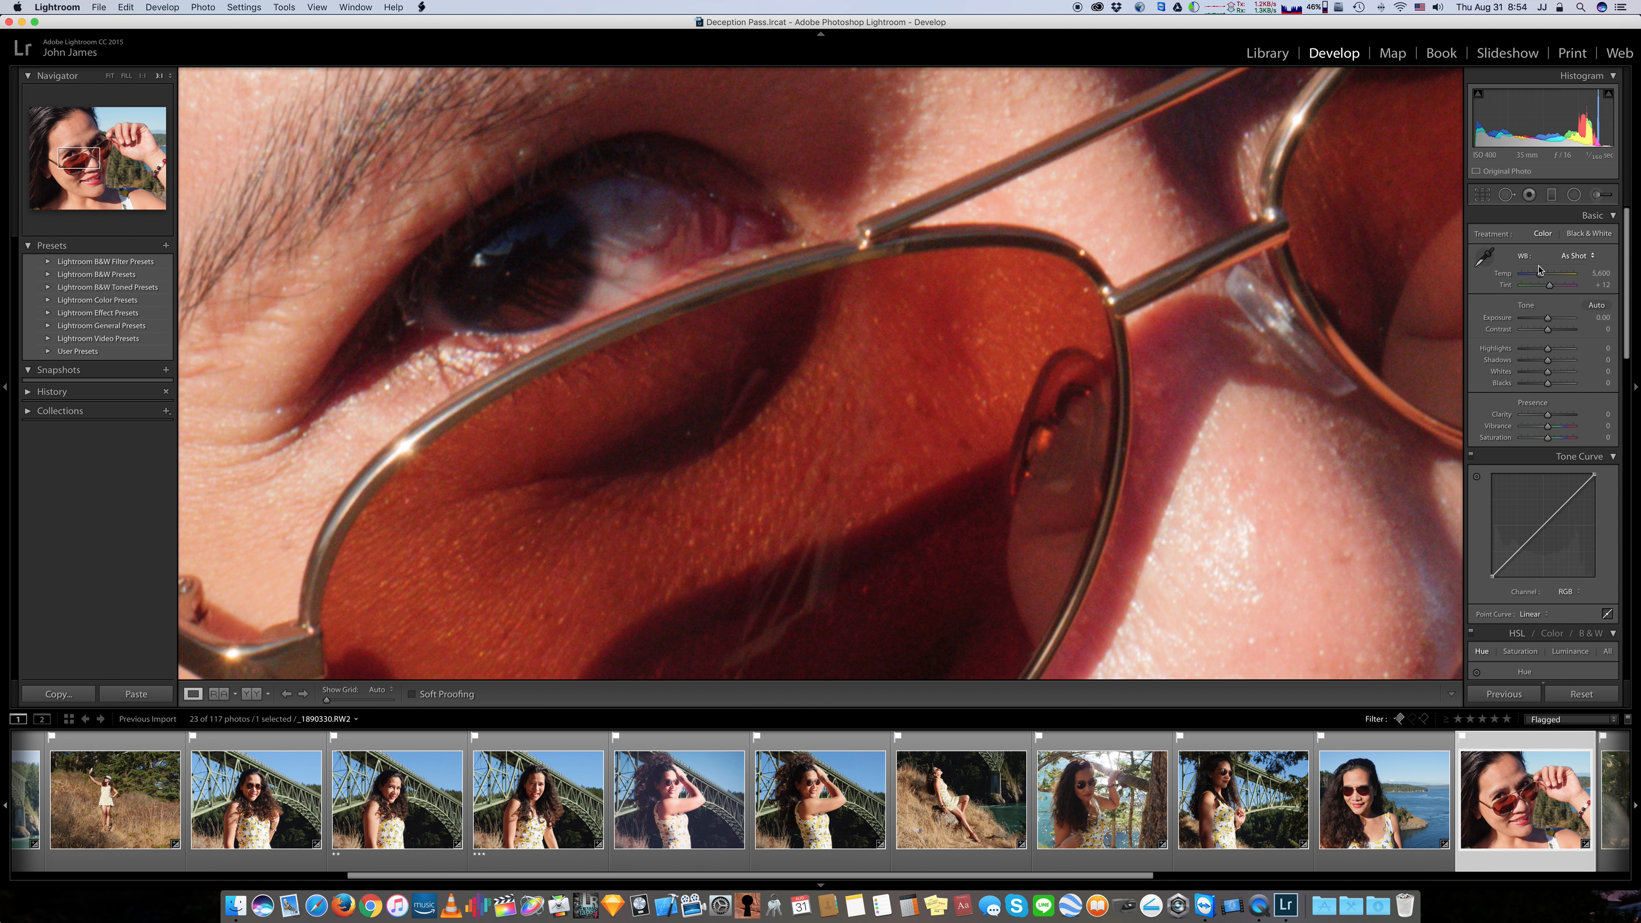
left_click(831, 336)
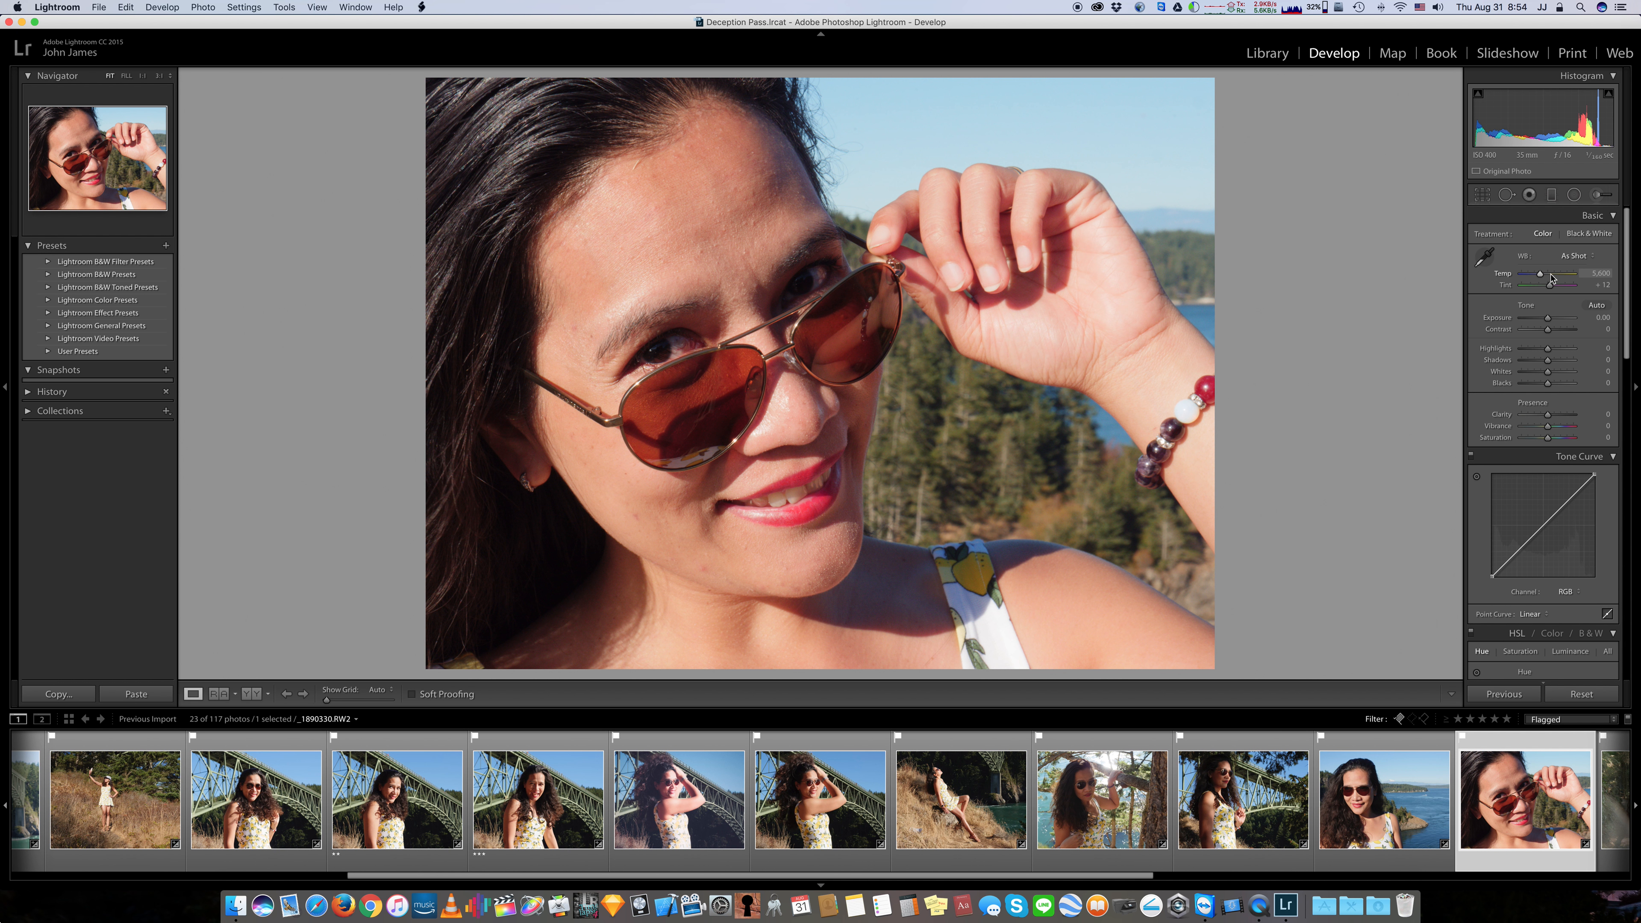
mouse_move(1540, 274)
left_mouse_down()
mouse_move(1557, 277)
mouse_move(1510, 277)
mouse_move(1531, 276)
left_mouse_up()
left_click(1574, 259)
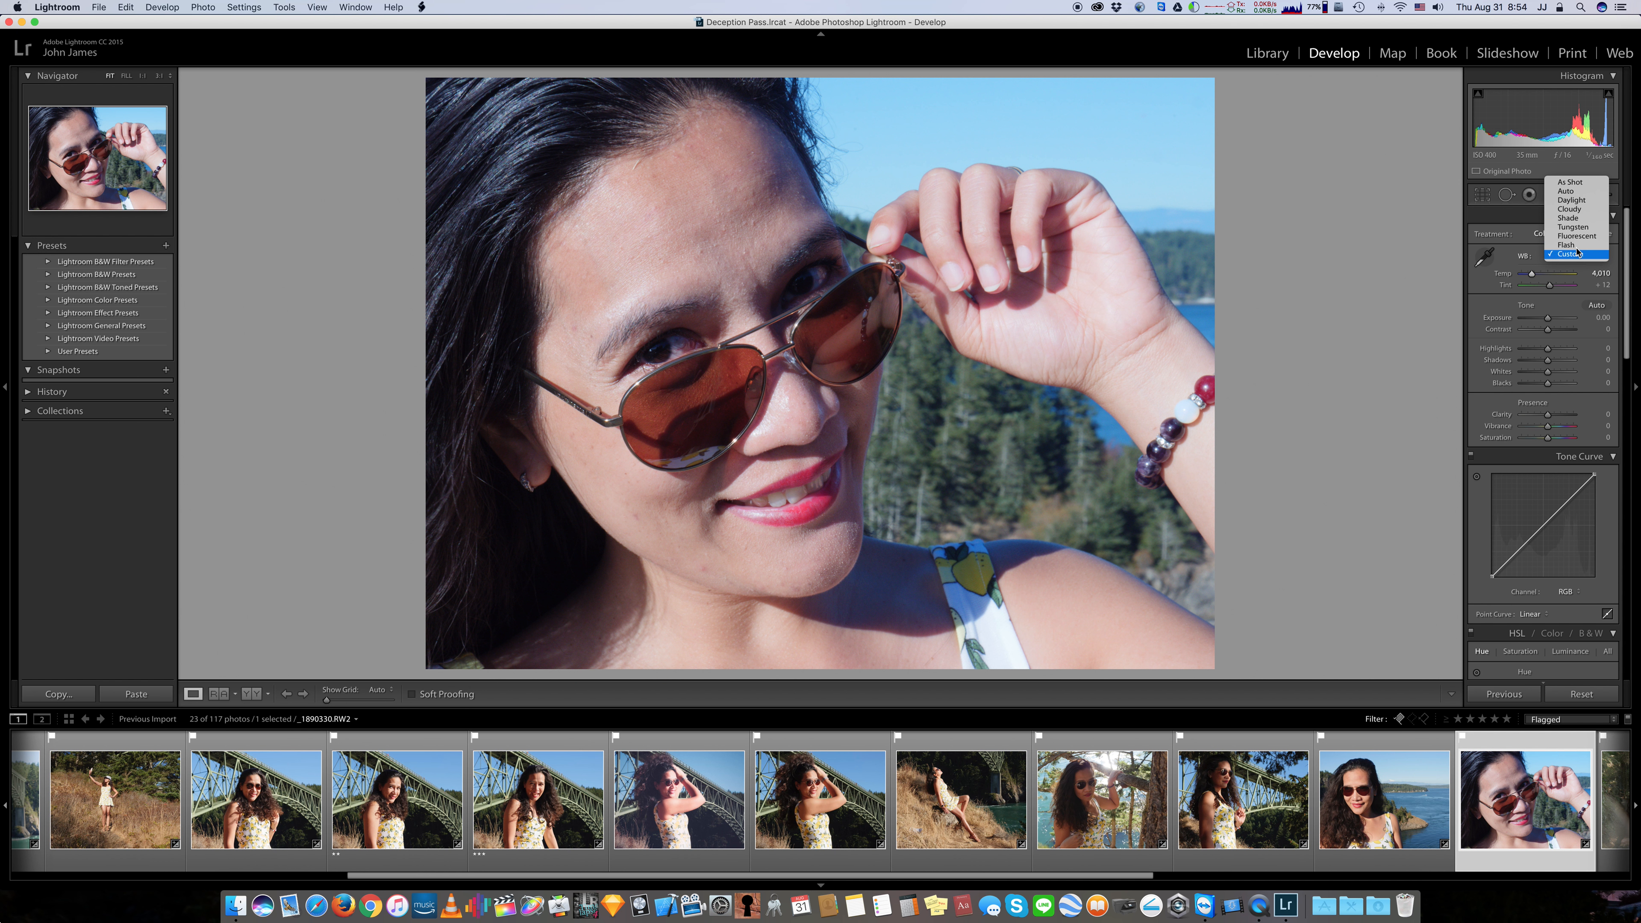
left_click(1571, 182)
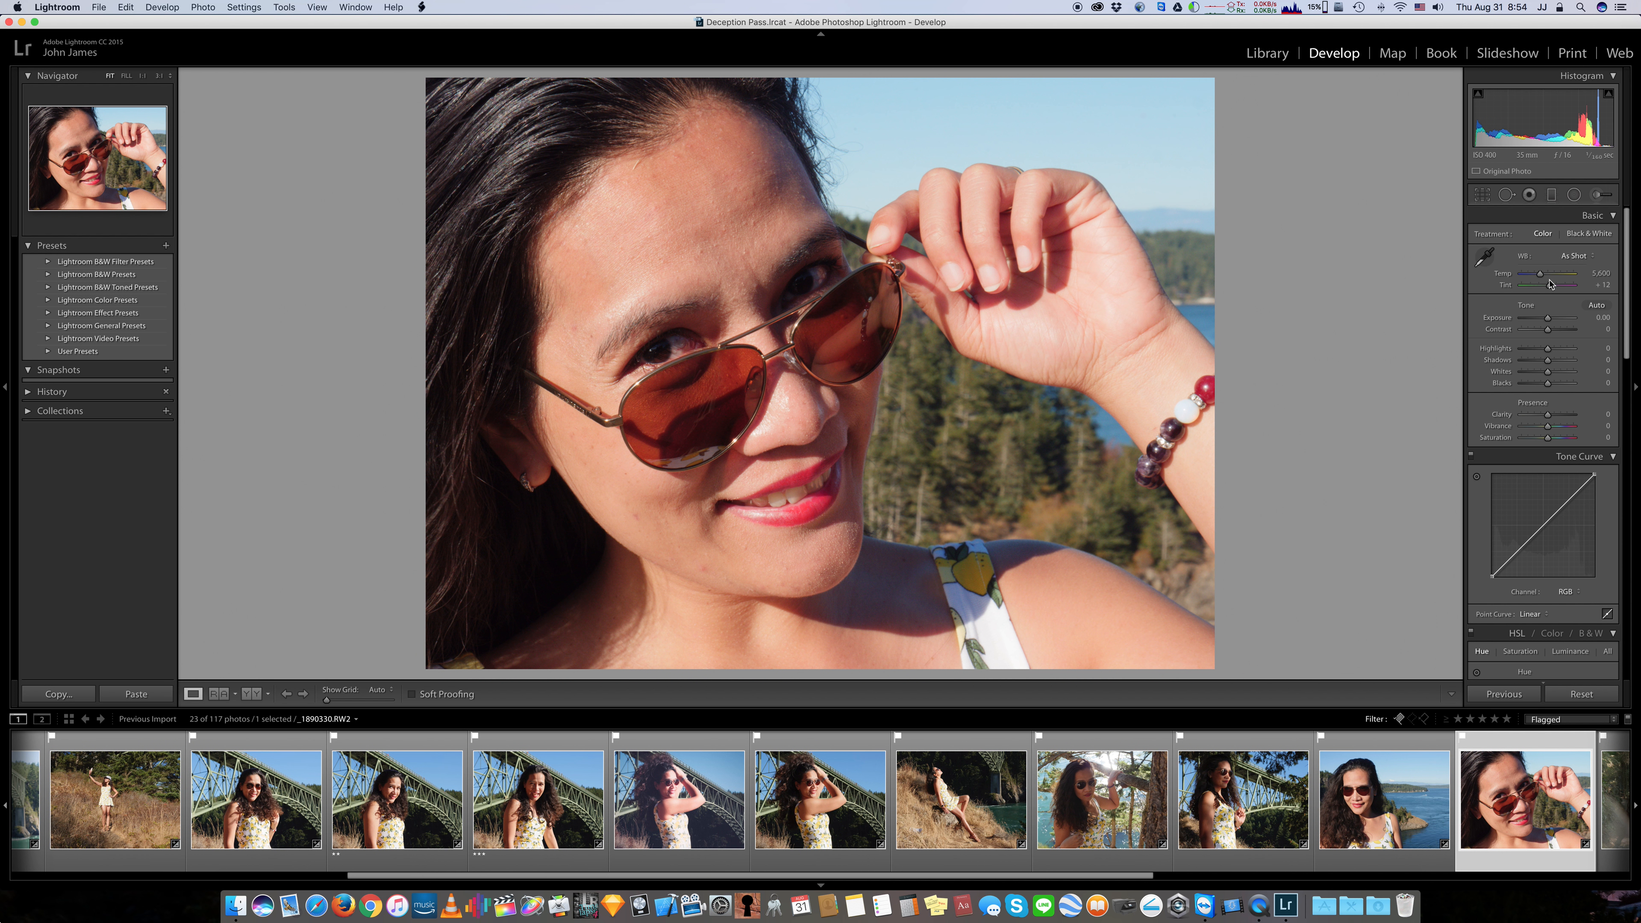
Try a white balance Tint of +9 and restore the As Shot setting
left_click_drag(1550, 285, 1550, 290)
left_click(1573, 255)
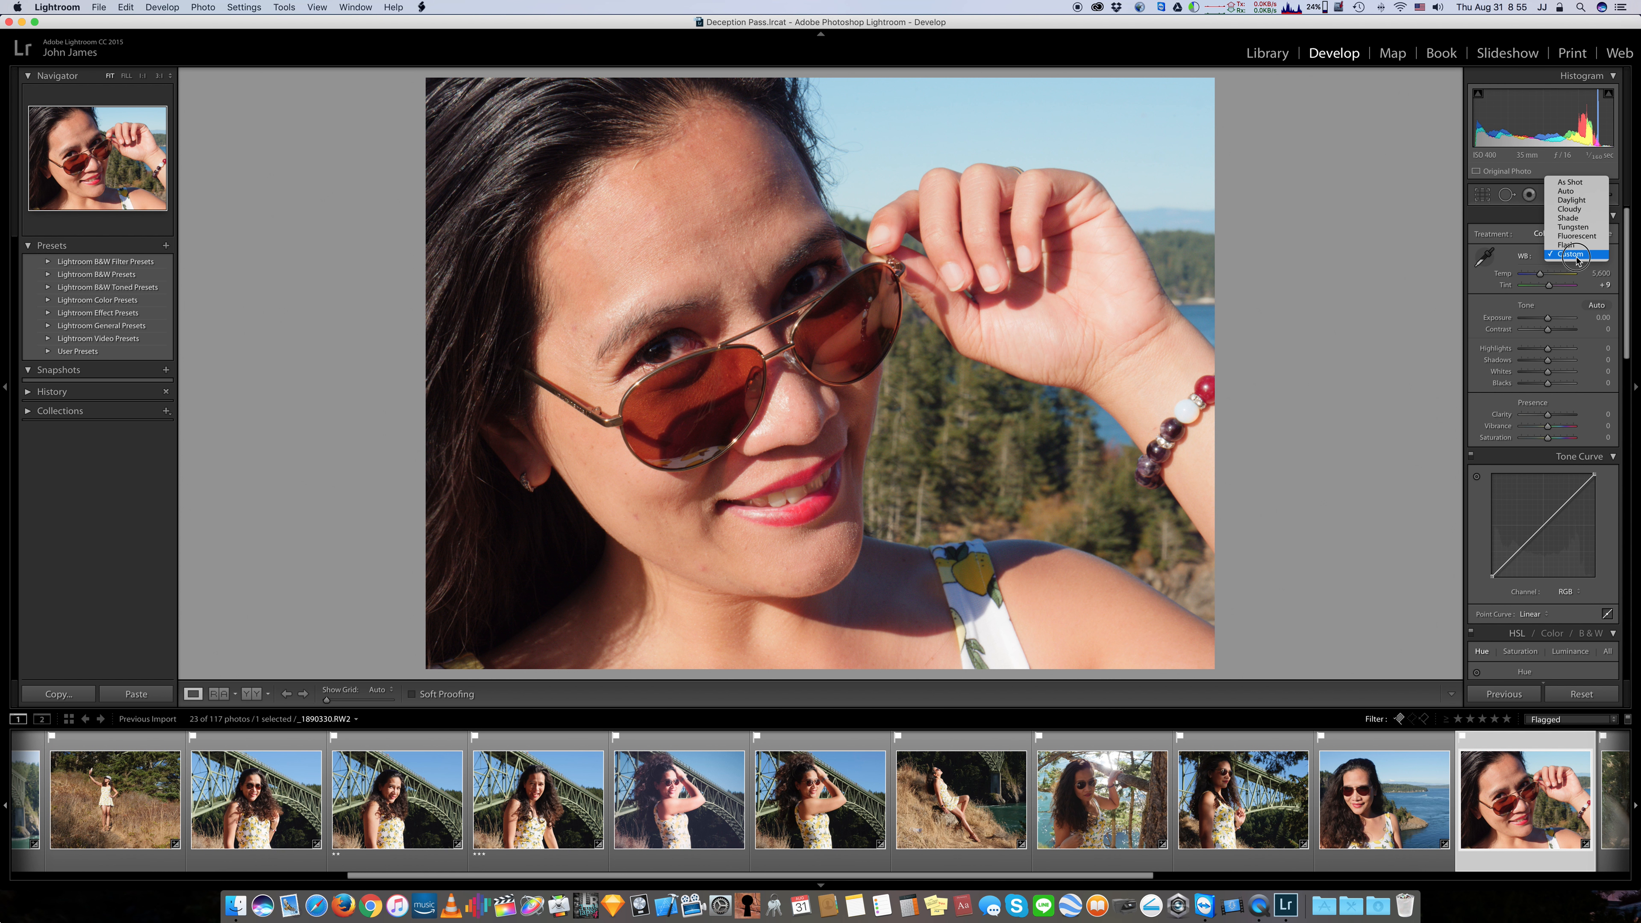
left_click(1576, 183)
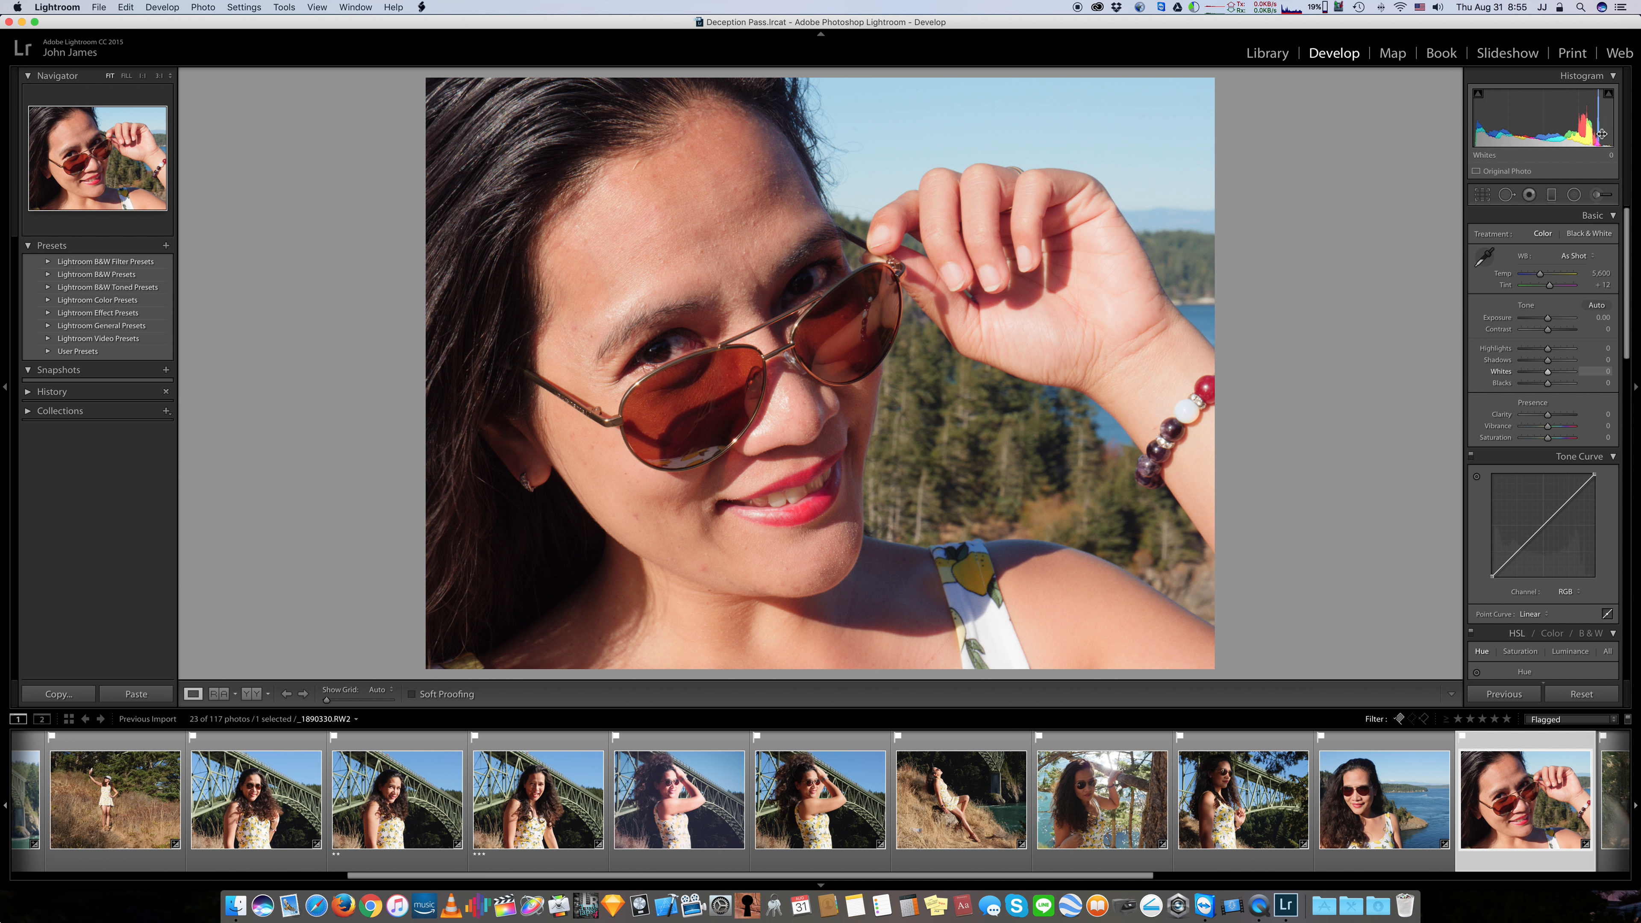
Apply automatic tone adjustments to the portrait
left_click(1596, 305)
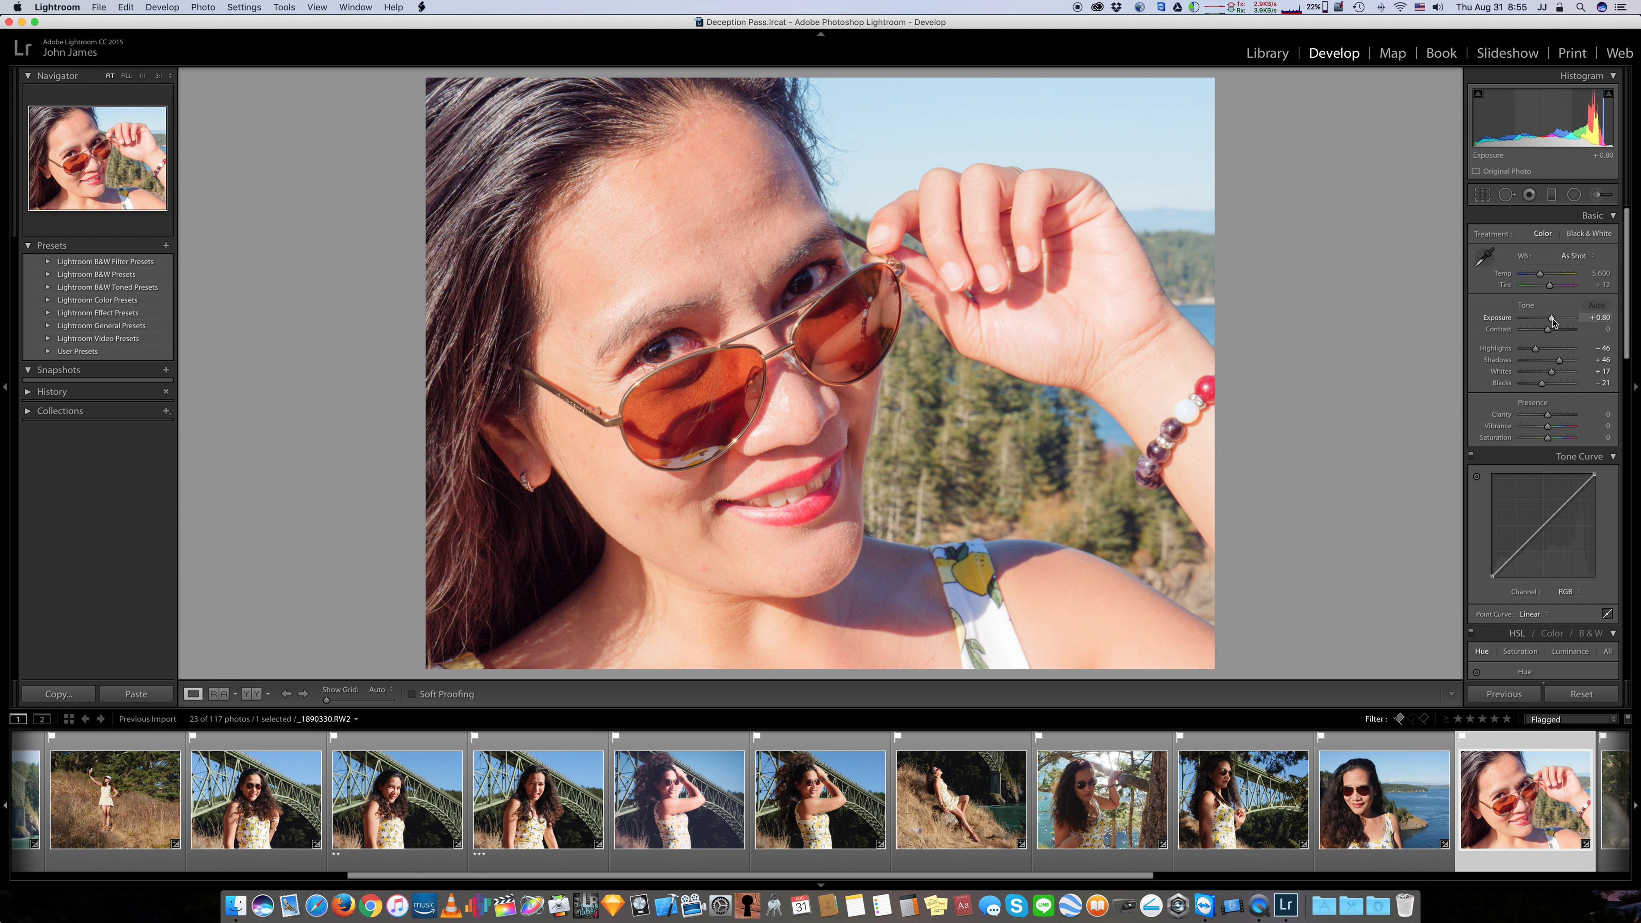
Lower the portrait's Exposure and reset all the Tone adjustments to their defaults
left_click_drag(1551, 321, 1548, 321)
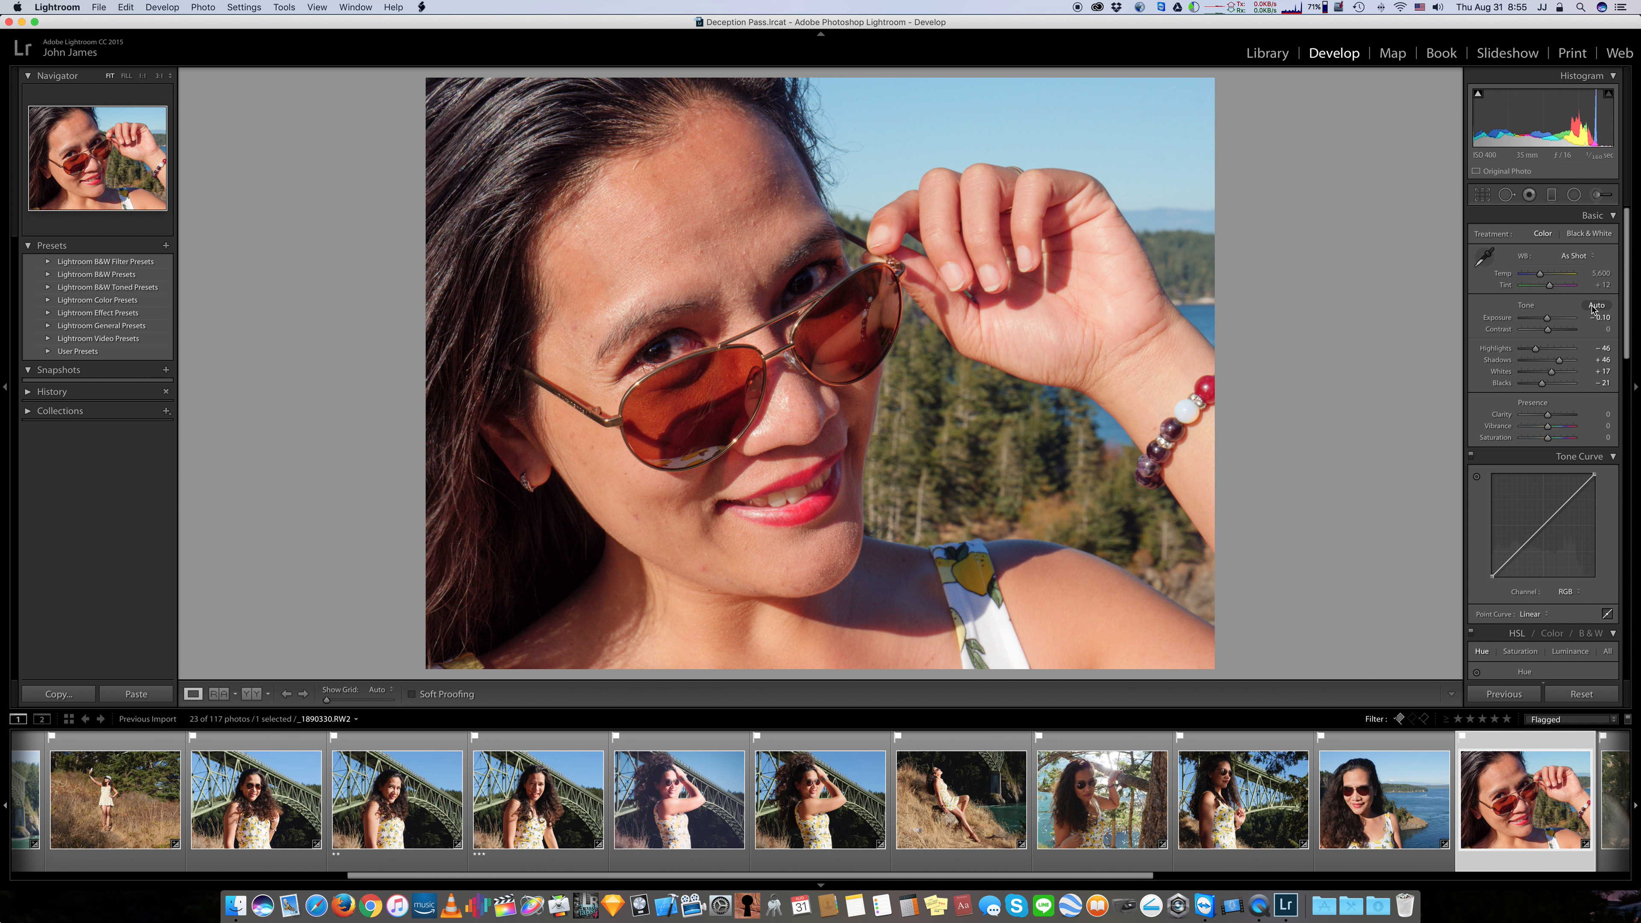
double_click(1528, 306)
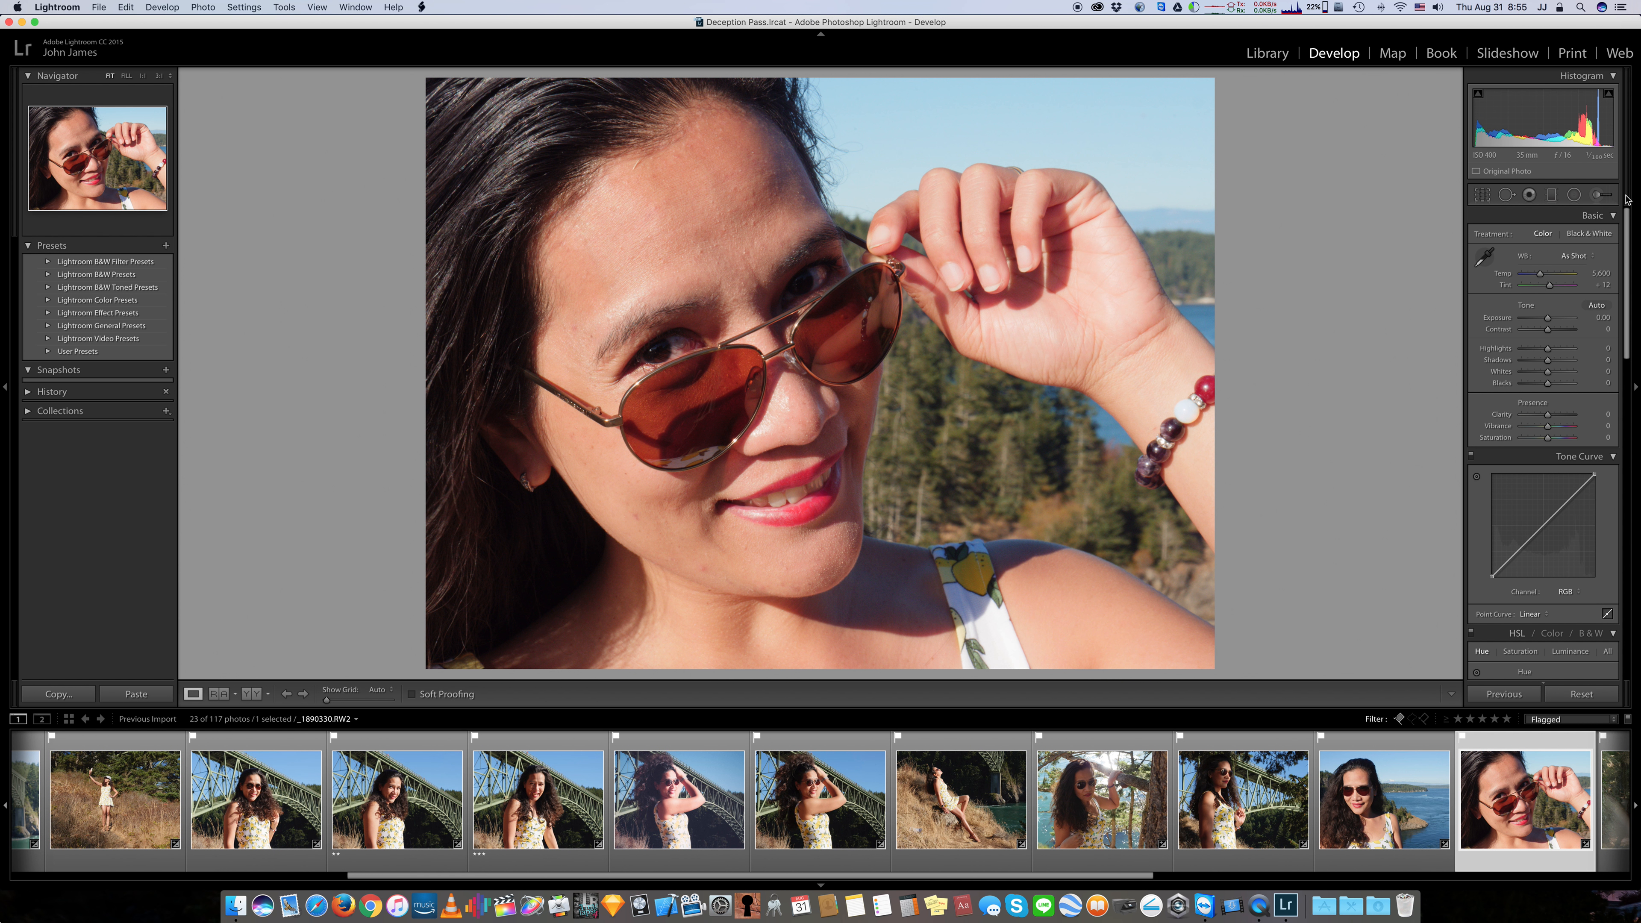
Brighten the portrait's Shadows to +50 and deepen the Blacks to −9
left_click(1547, 362)
left_click_drag(1548, 363, 1560, 363)
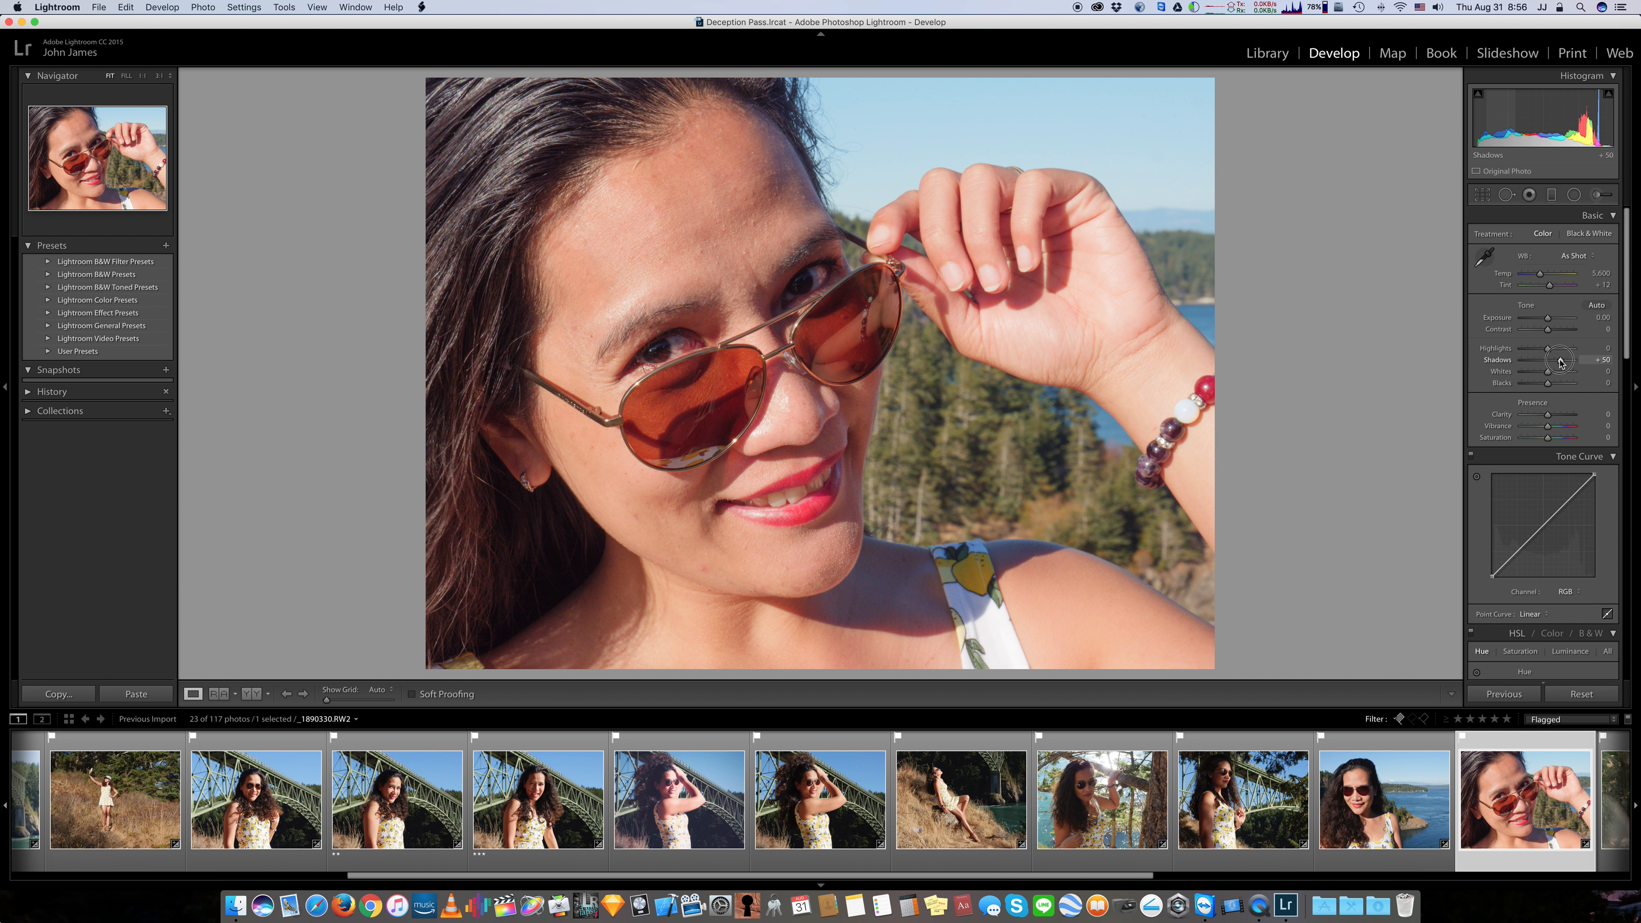
mouse_move(1547, 383)
left_mouse_down()
mouse_move(1529, 388)
mouse_move(1543, 386)
left_mouse_up()
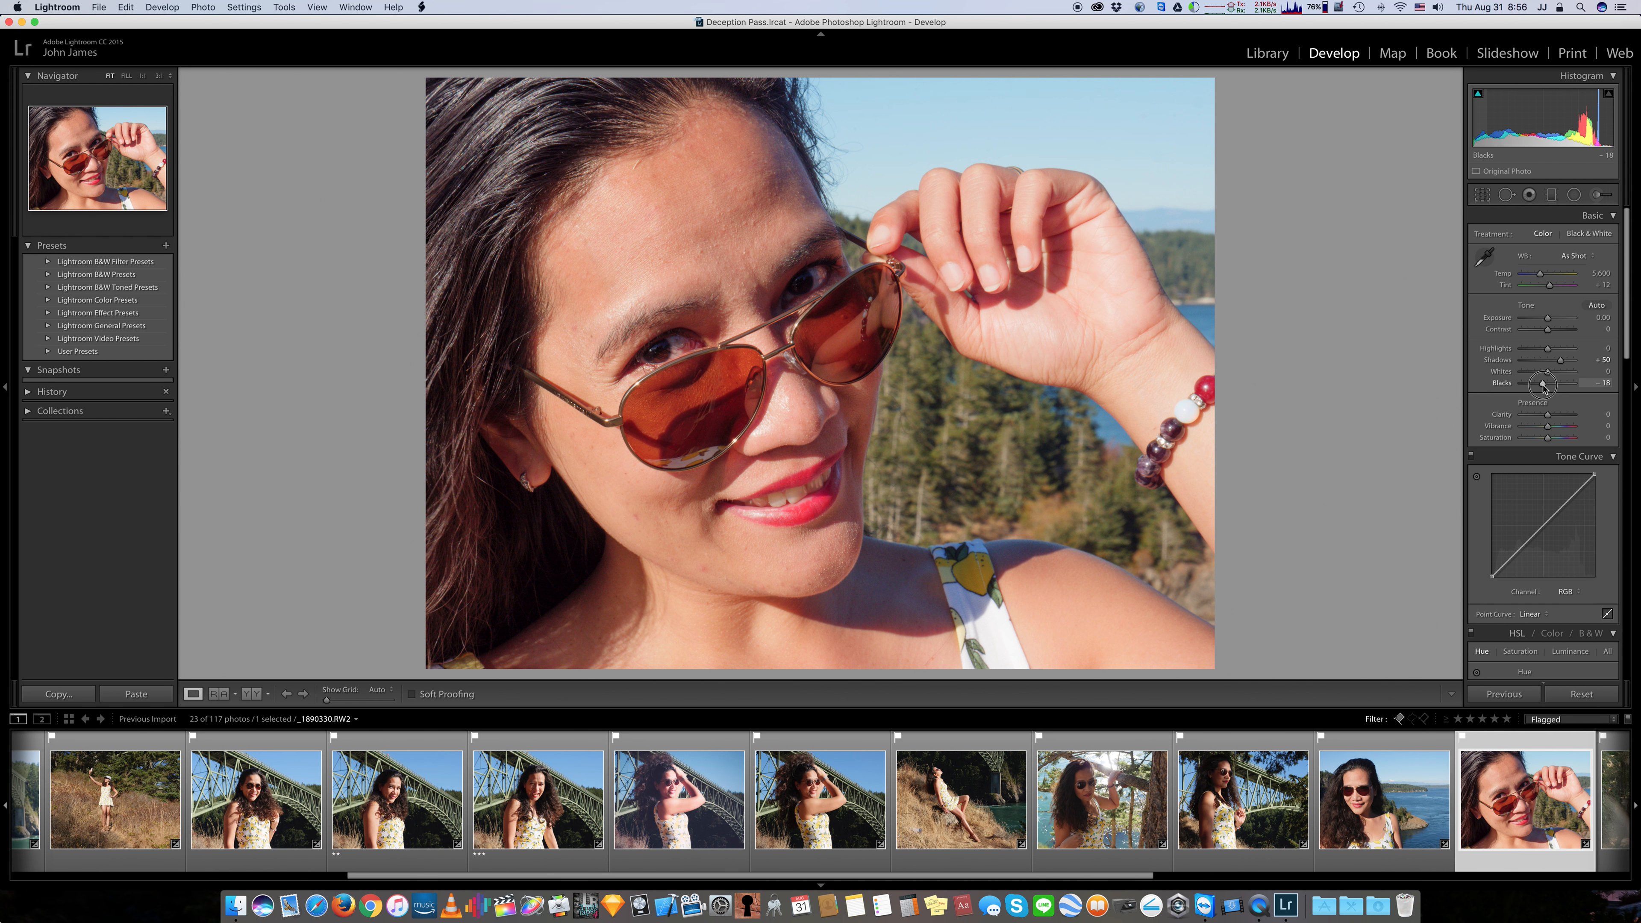
left_click_drag(1545, 387, 1546, 387)
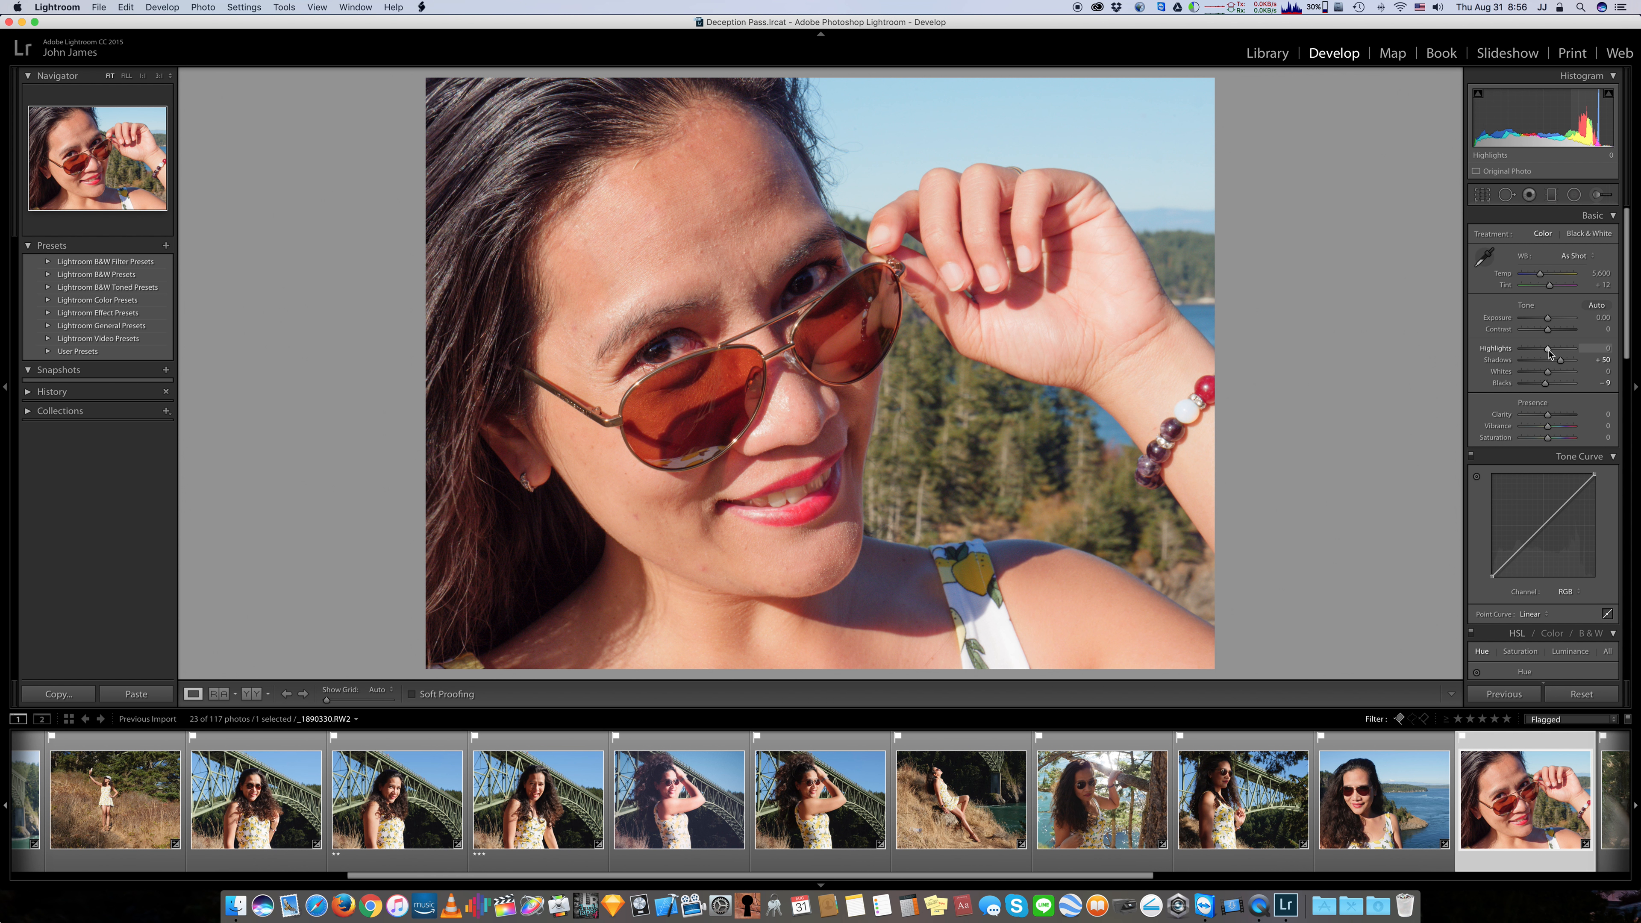
Try Highlights values of +73 and about +46 on the portrait, and reset Highlights to 0
left_click_drag(1548, 352, 1568, 352)
mouse_move(1610, 97)
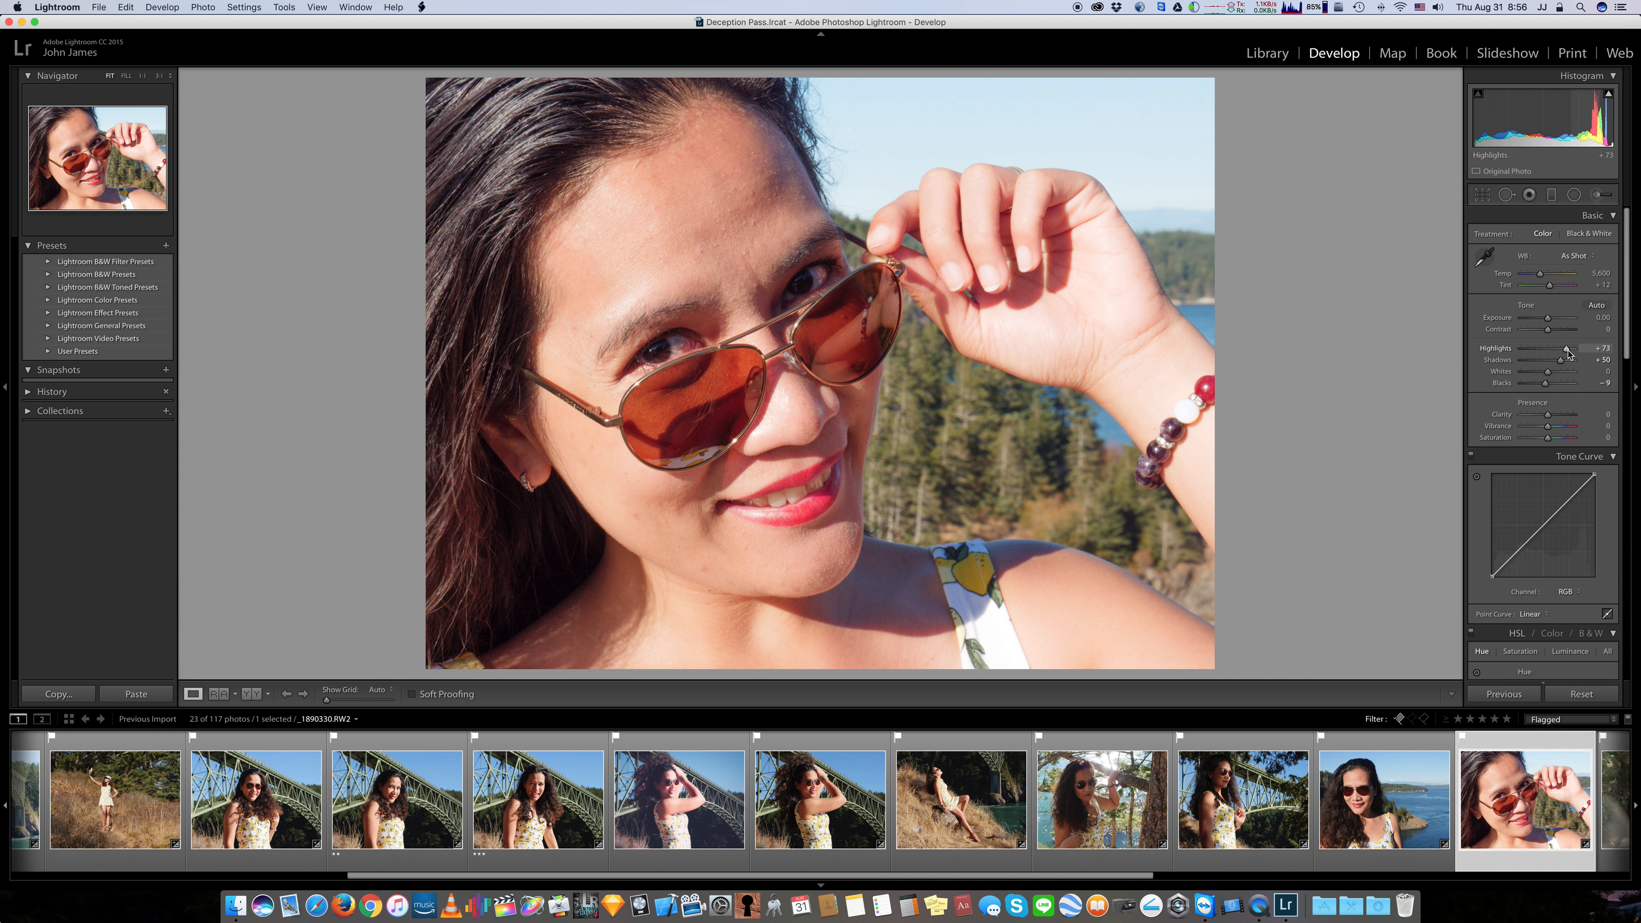
left_click_drag(1566, 352, 1558, 352)
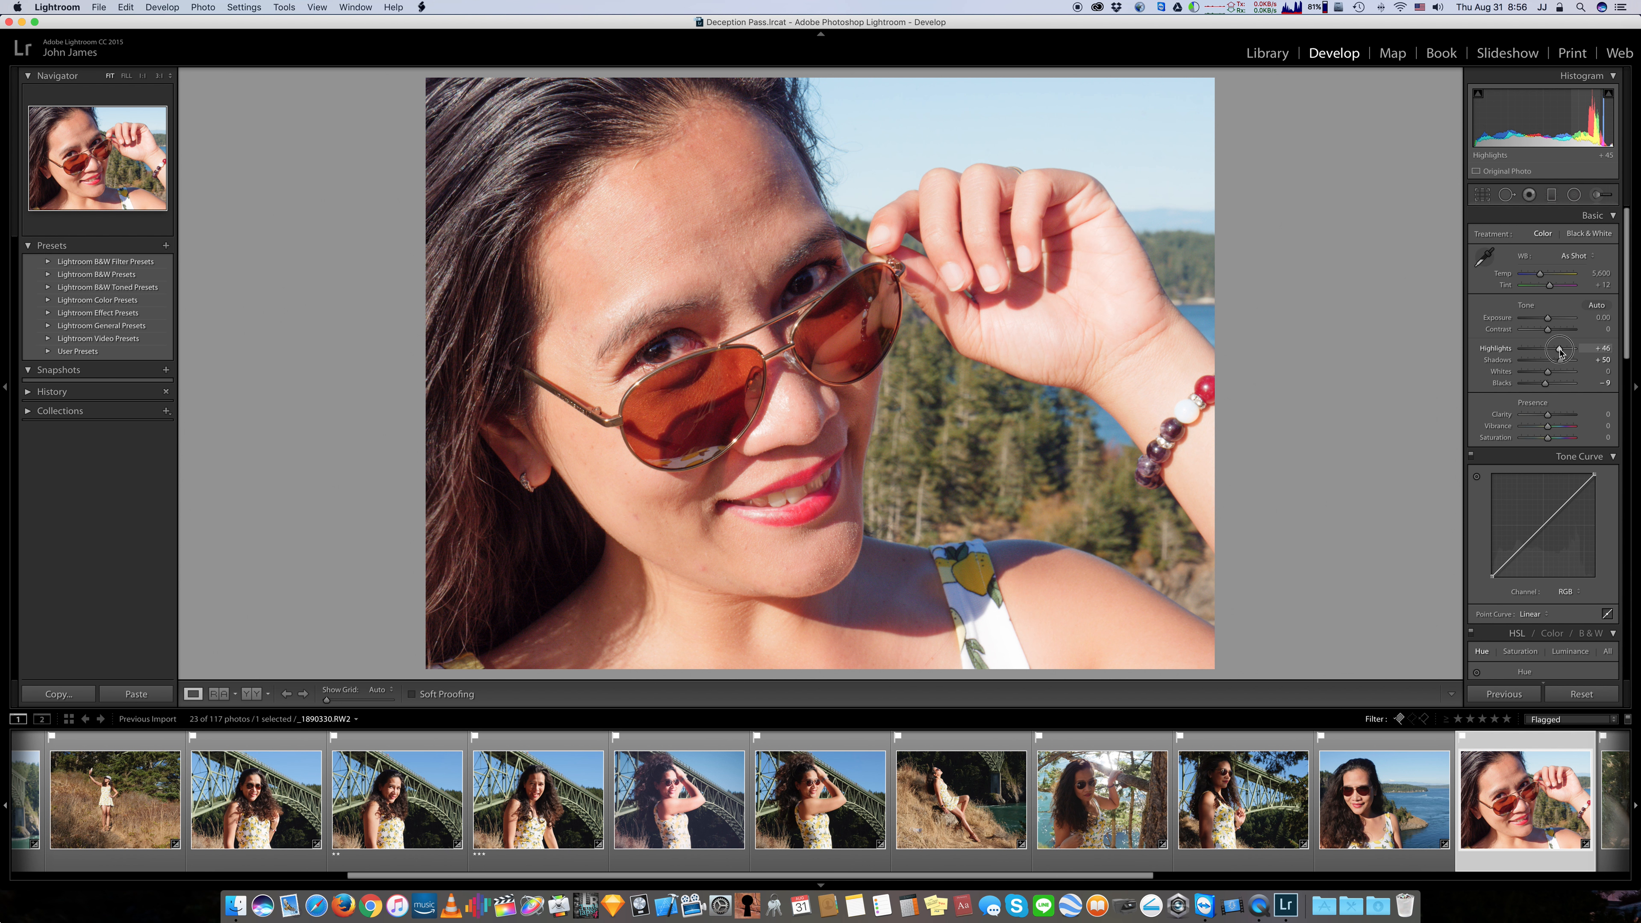
left_click_drag(1561, 352, 1562, 352)
double_click(1562, 352)
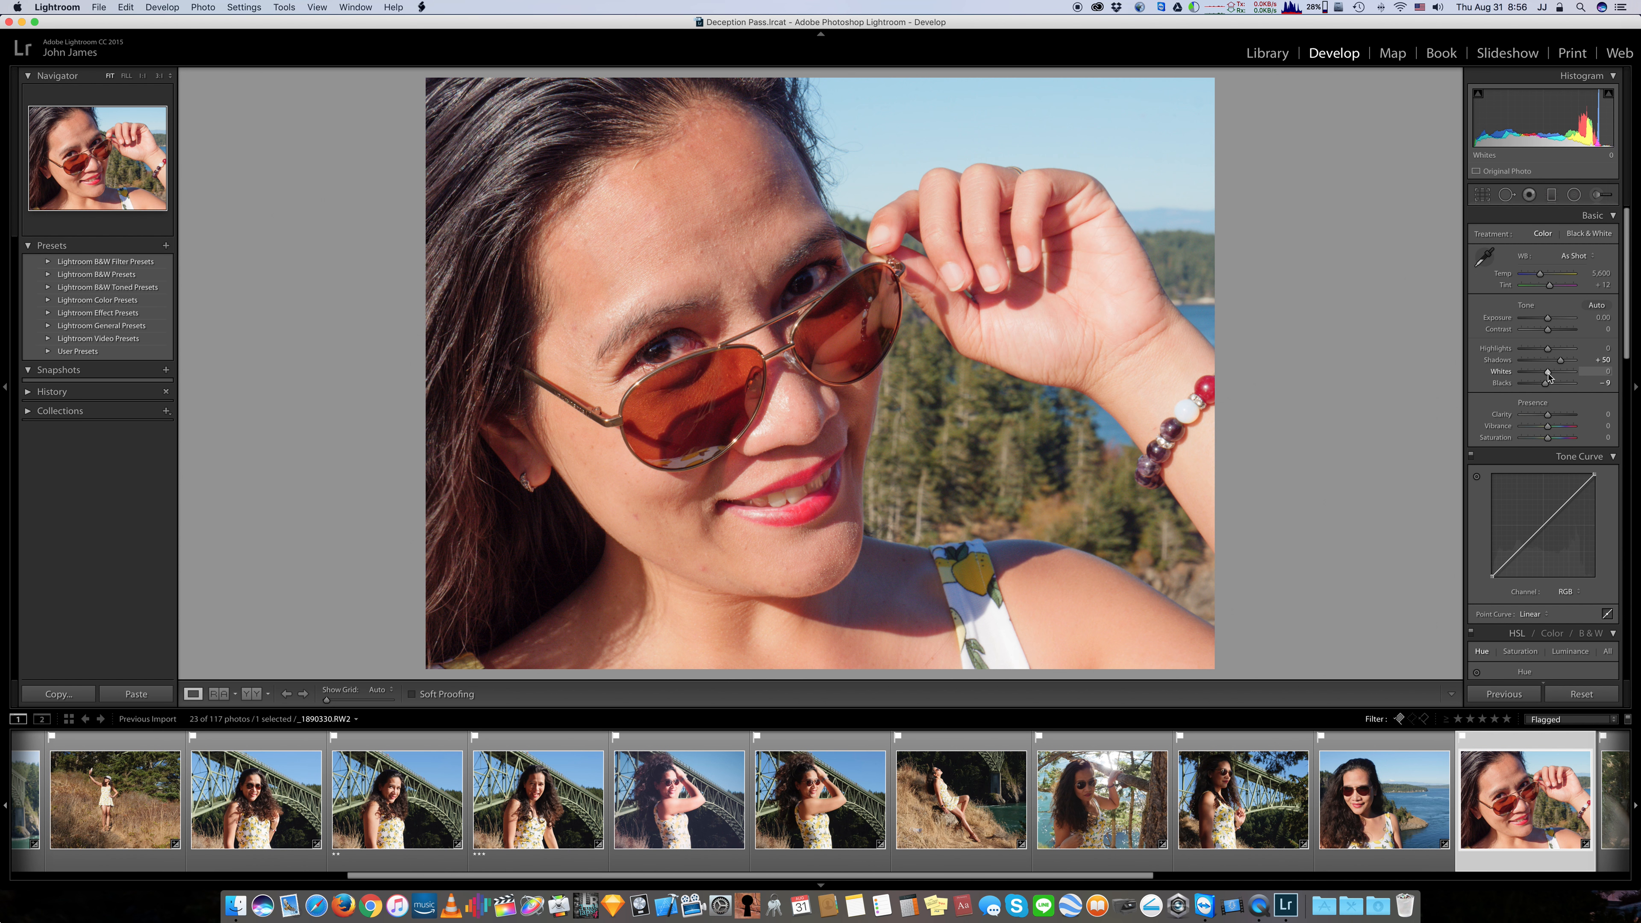
Try Whites at +79, reset the adjustment, and set Whites to −6
left_click_drag(1549, 376, 1570, 375)
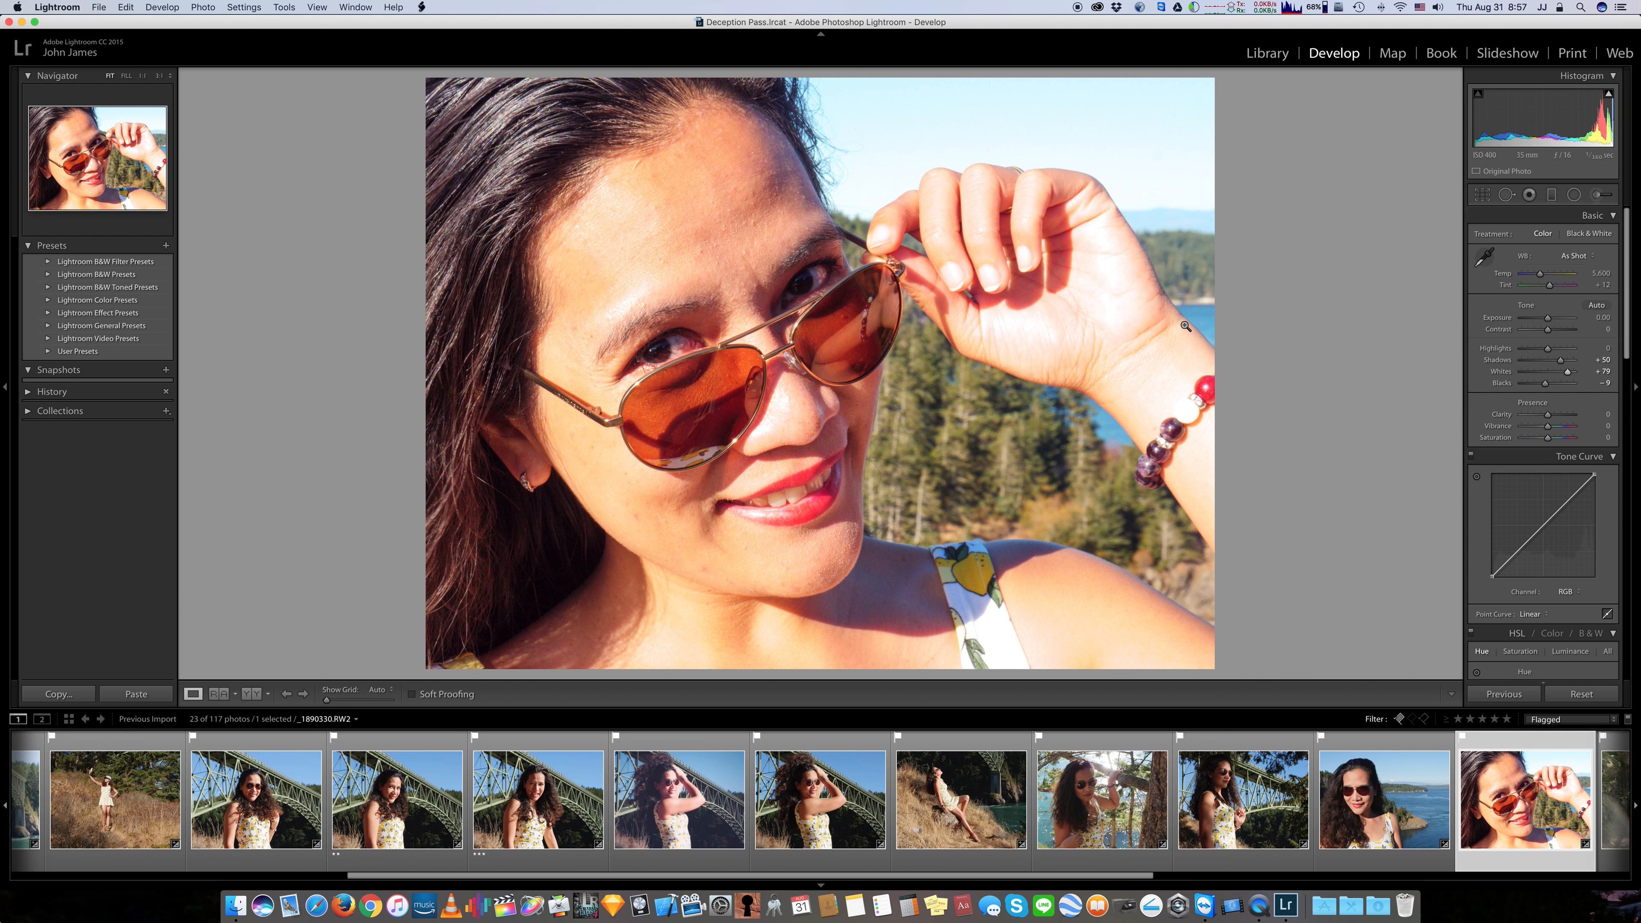
double_click(1568, 372)
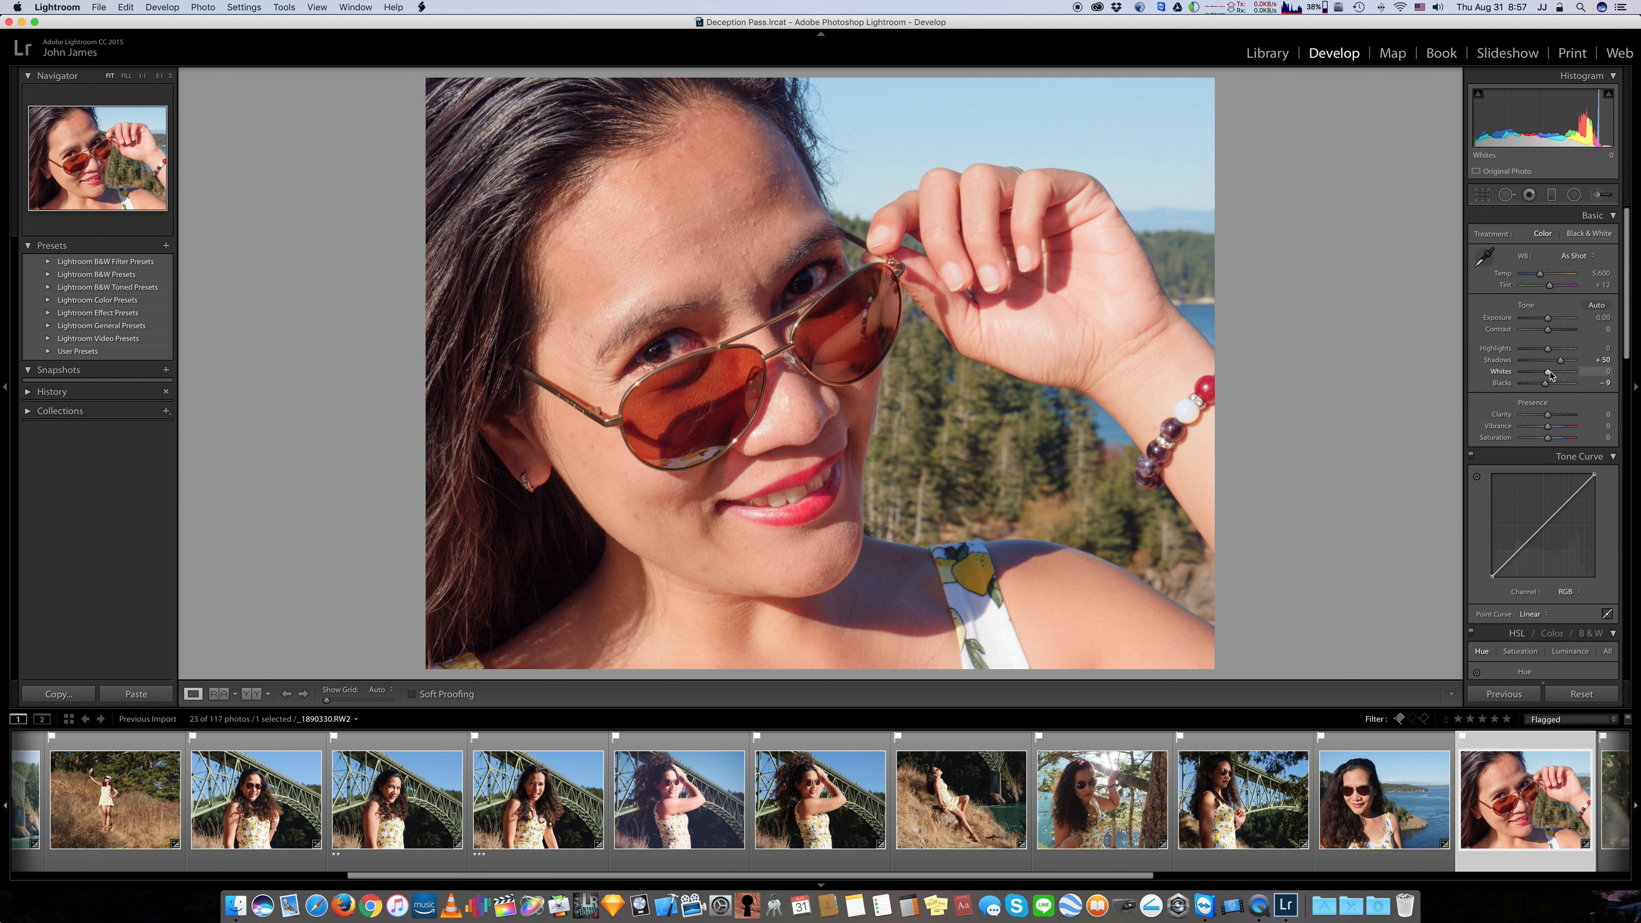
left_click_drag(1547, 372, 1544, 376)
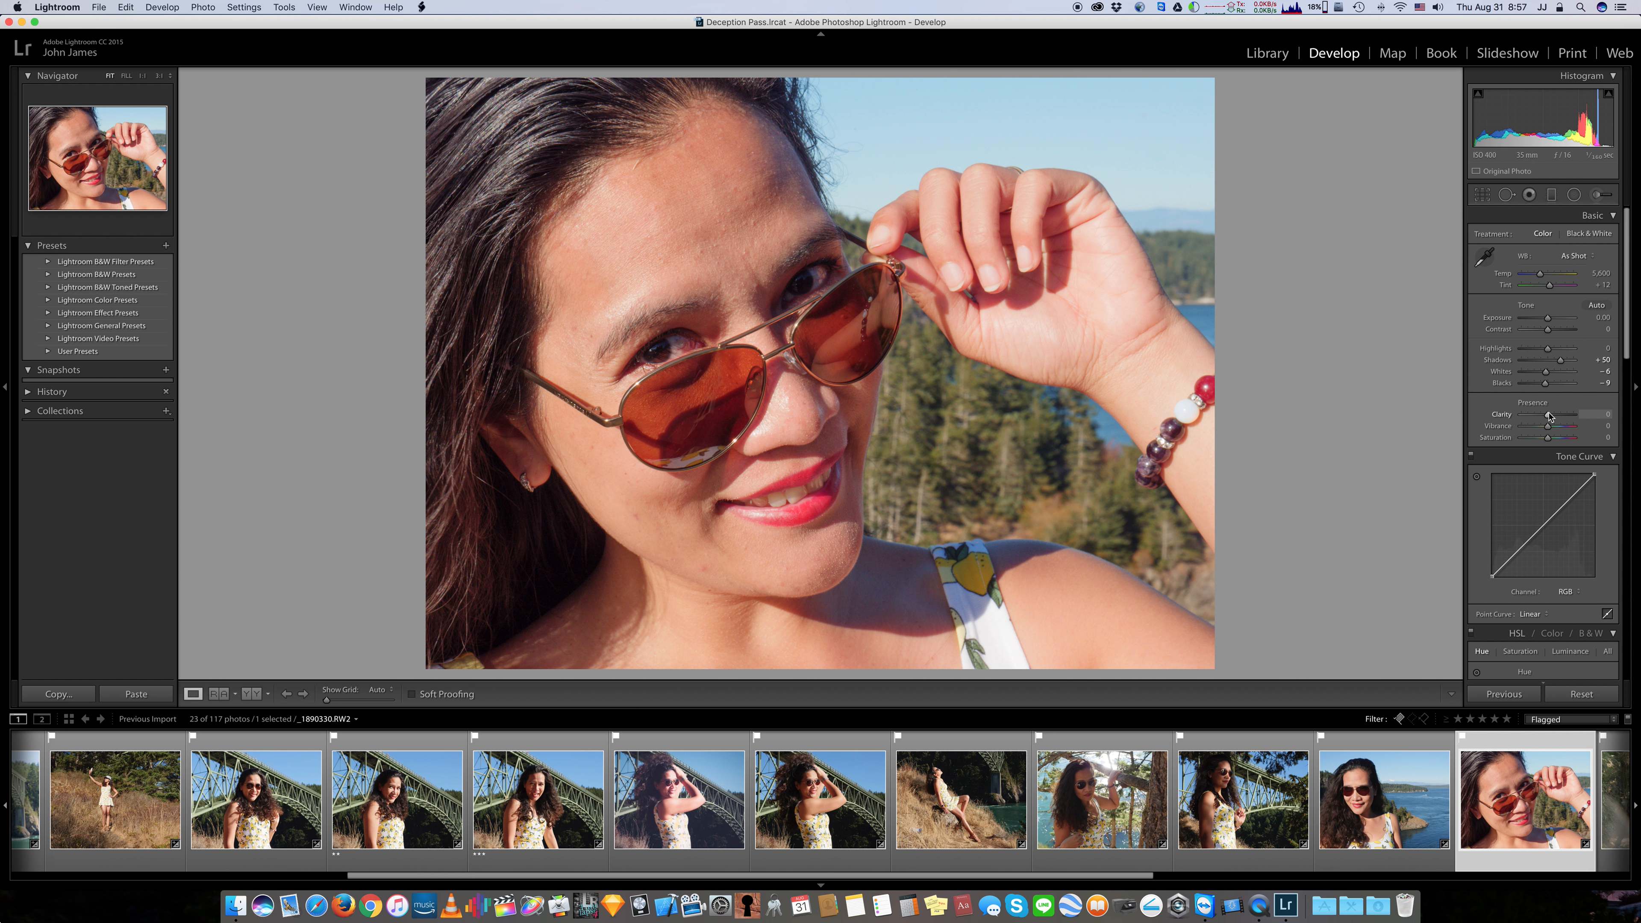
Try a Clarity of +61 on the portrait and reset it to 0
mouse_move(1549, 416)
left_mouse_down()
mouse_move(1509, 415)
mouse_move(1559, 416)
left_mouse_up()
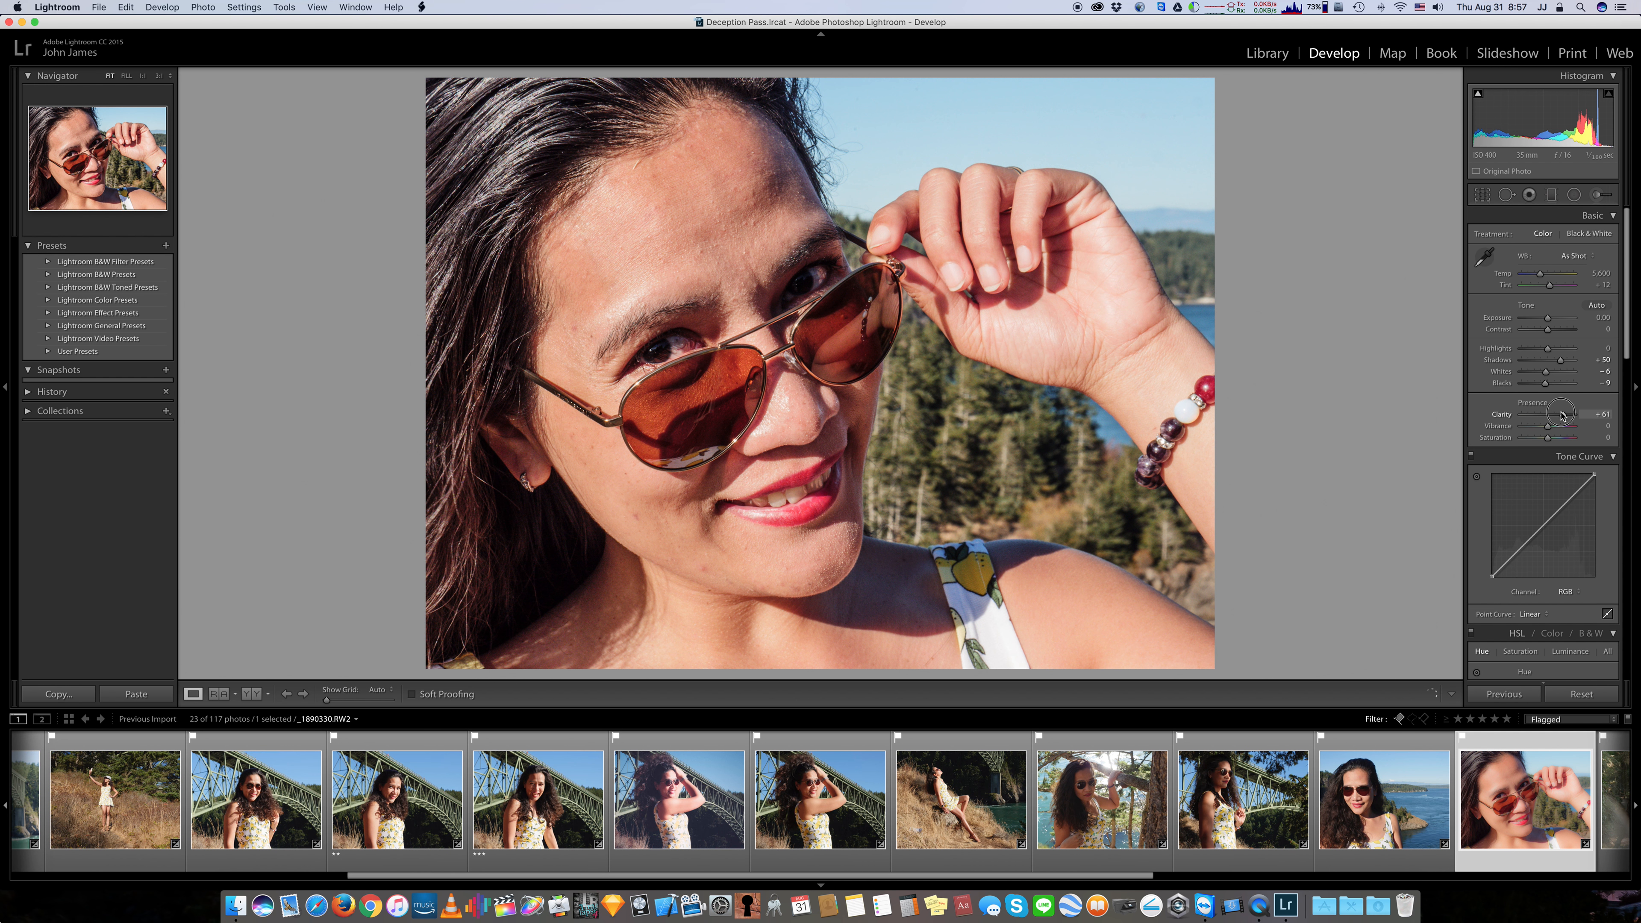
double_click(1560, 416)
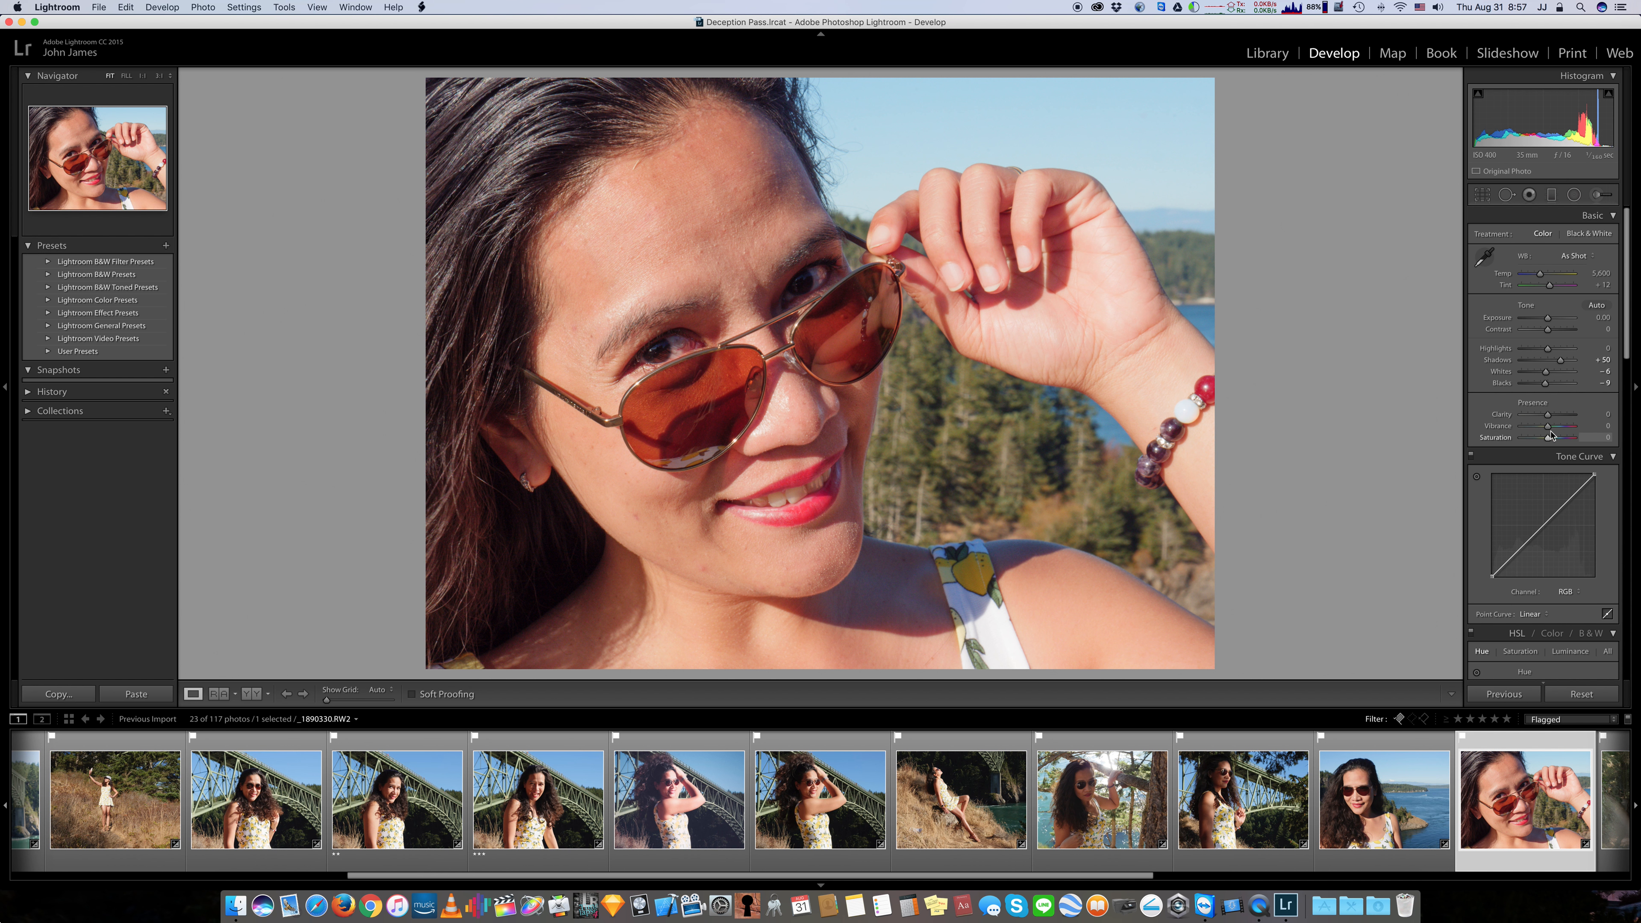
Try reducing Vibrance to −47 and Saturation to −100, resetting each adjustment to 0
left_click_drag(1548, 428, 1521, 432)
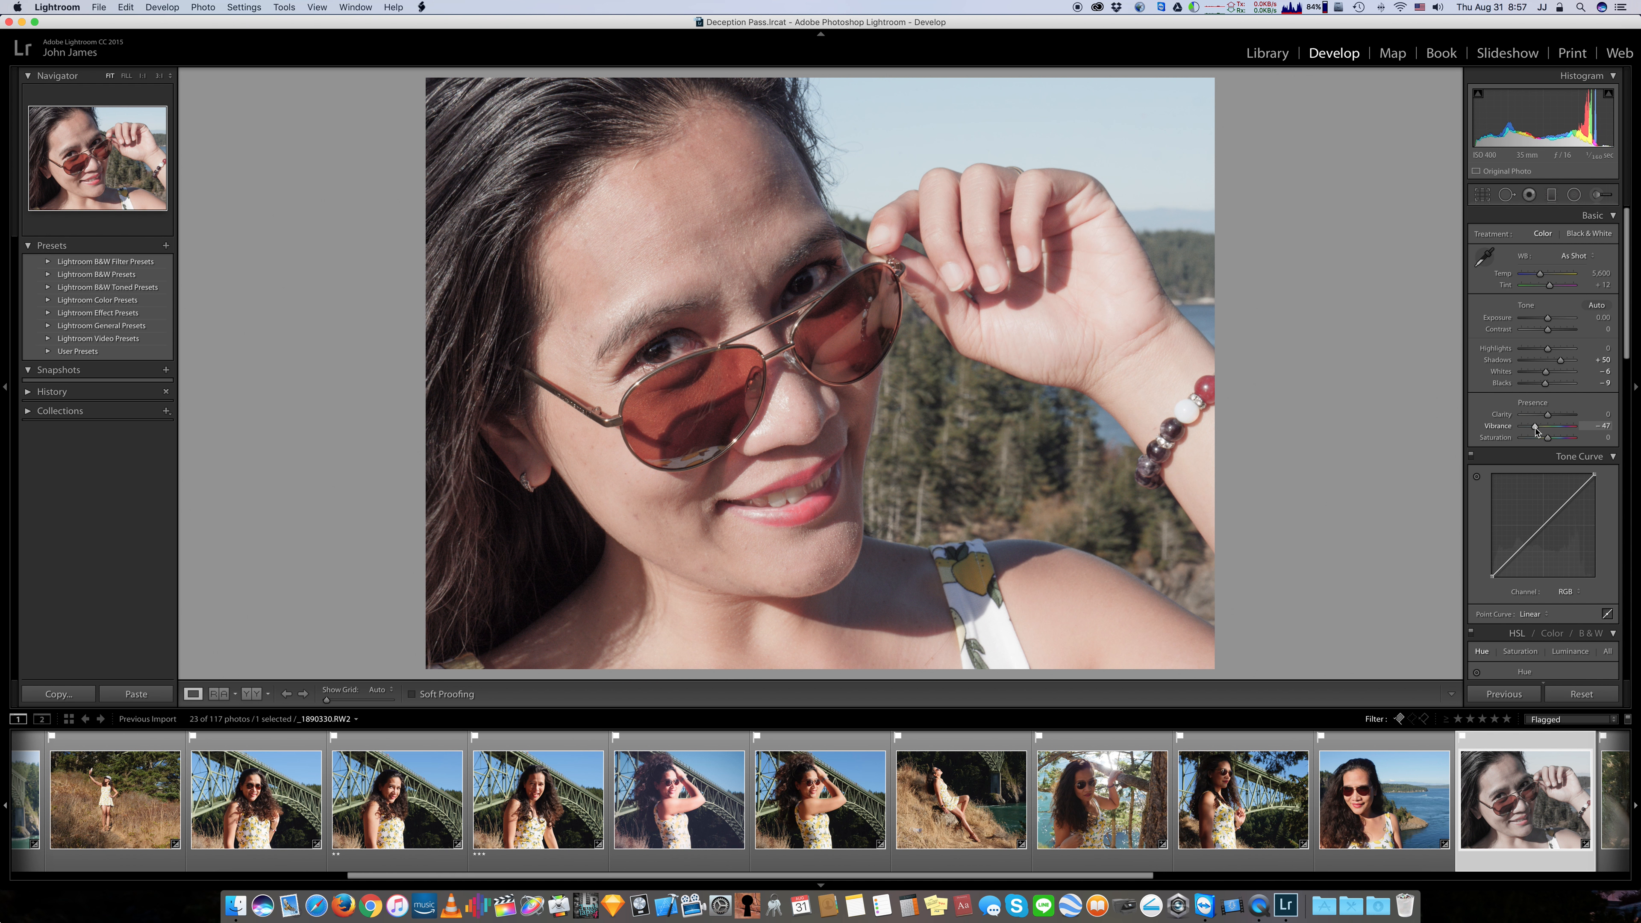
double_click(1536, 432)
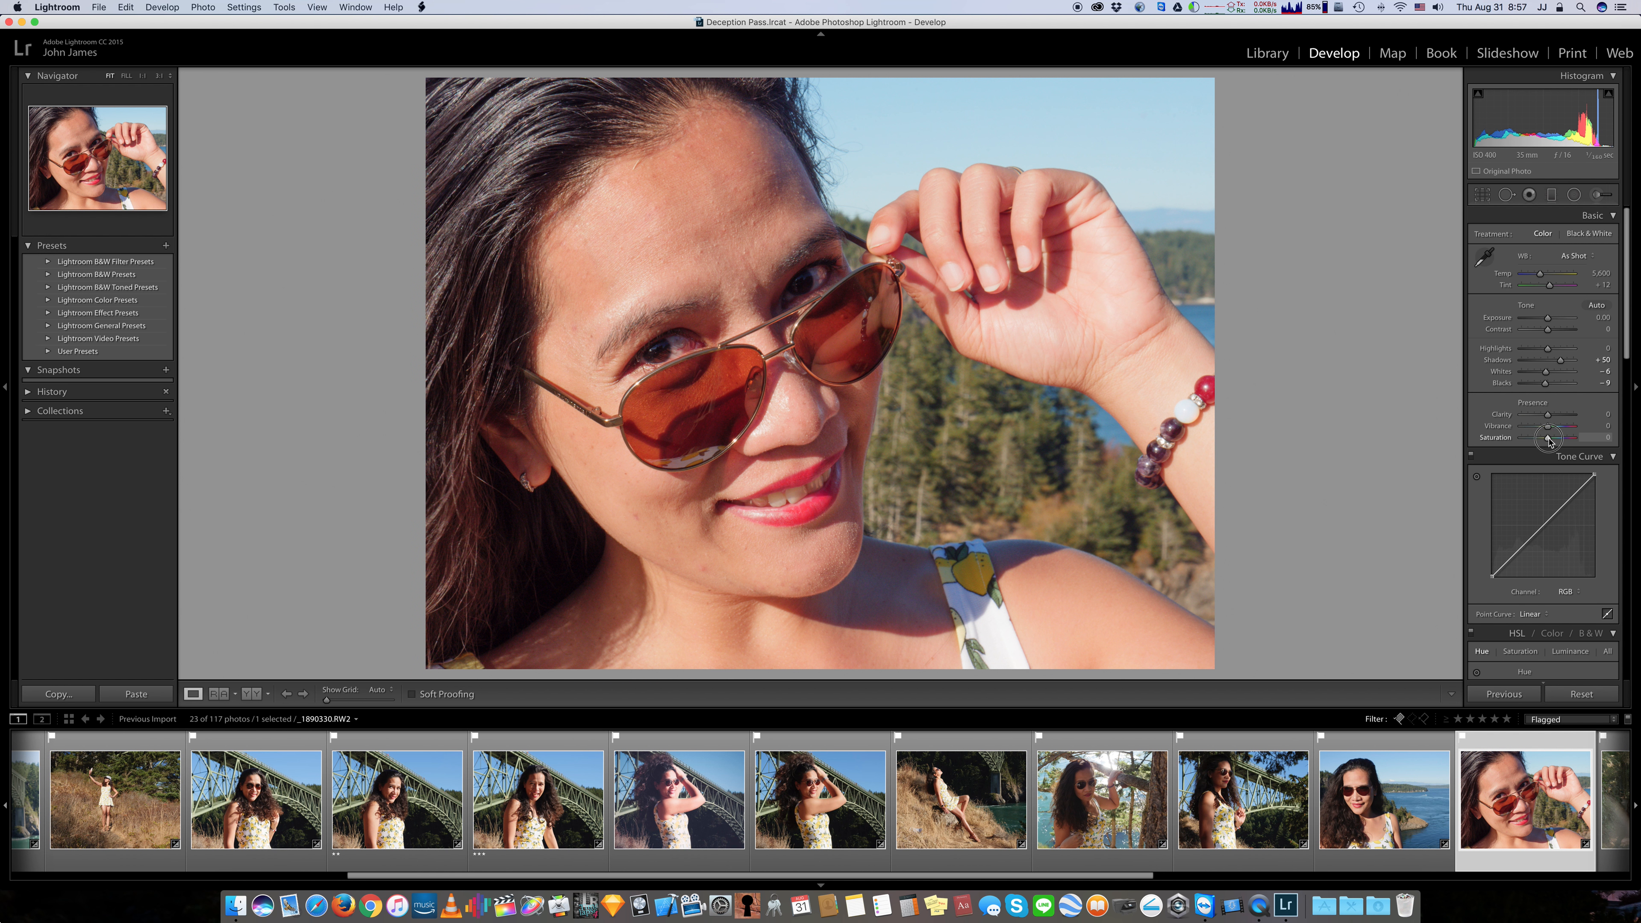
left_click_drag(1548, 439, 1518, 441)
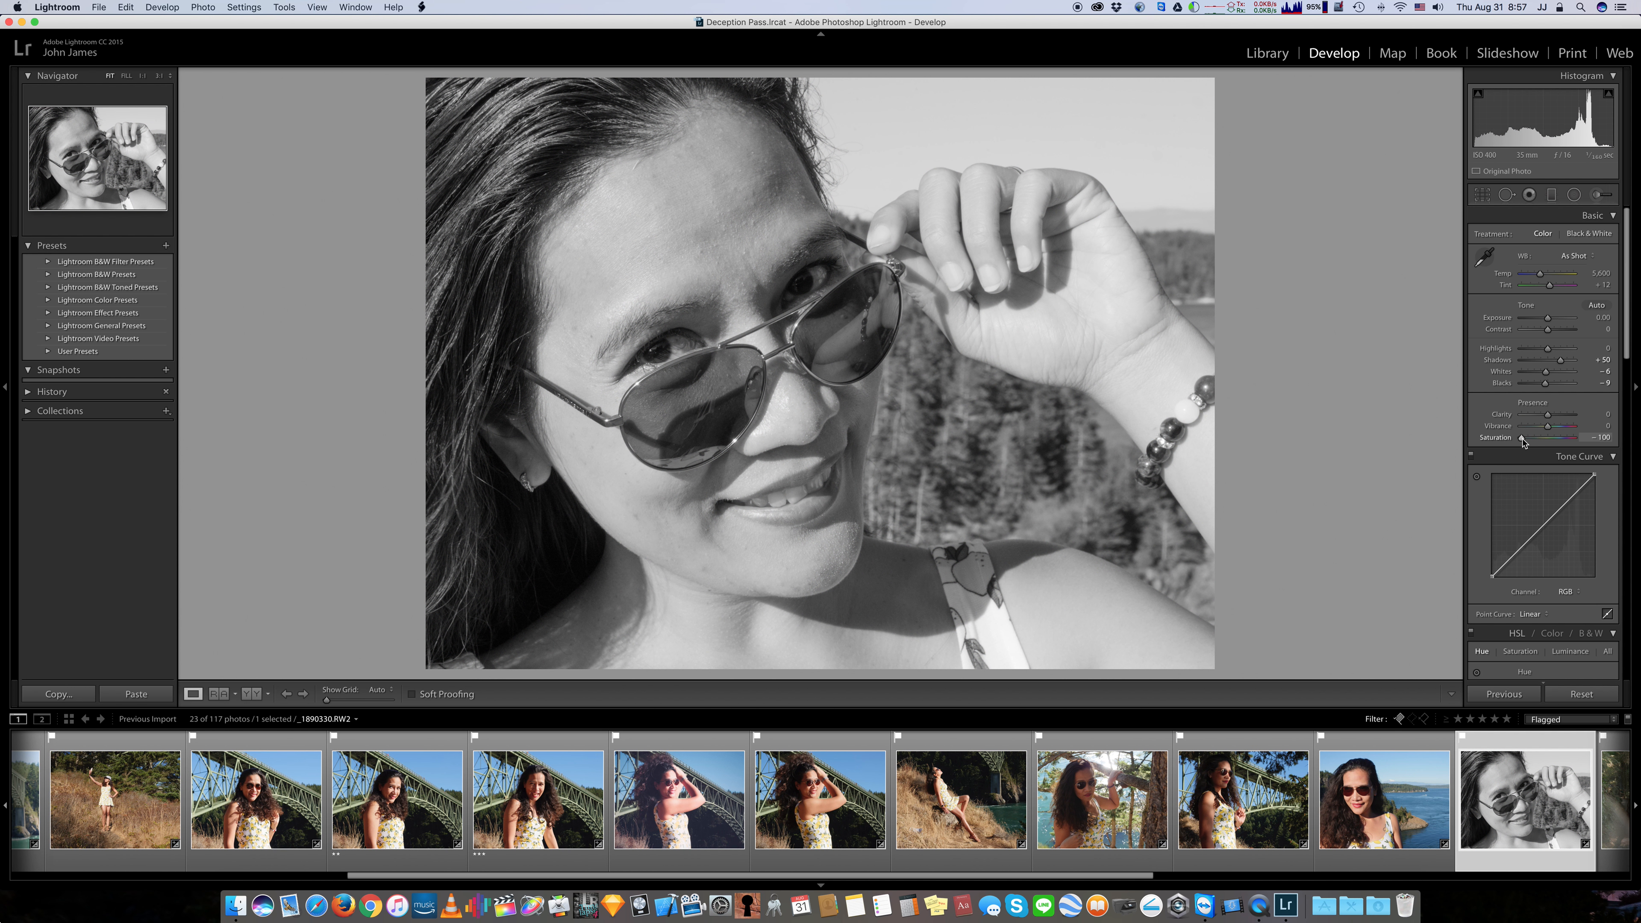
double_click(1522, 440)
Try pulling the midtones of the RGB Tone Curve down, and restore the linear curve
scroll(1535, 383, "down", 3)
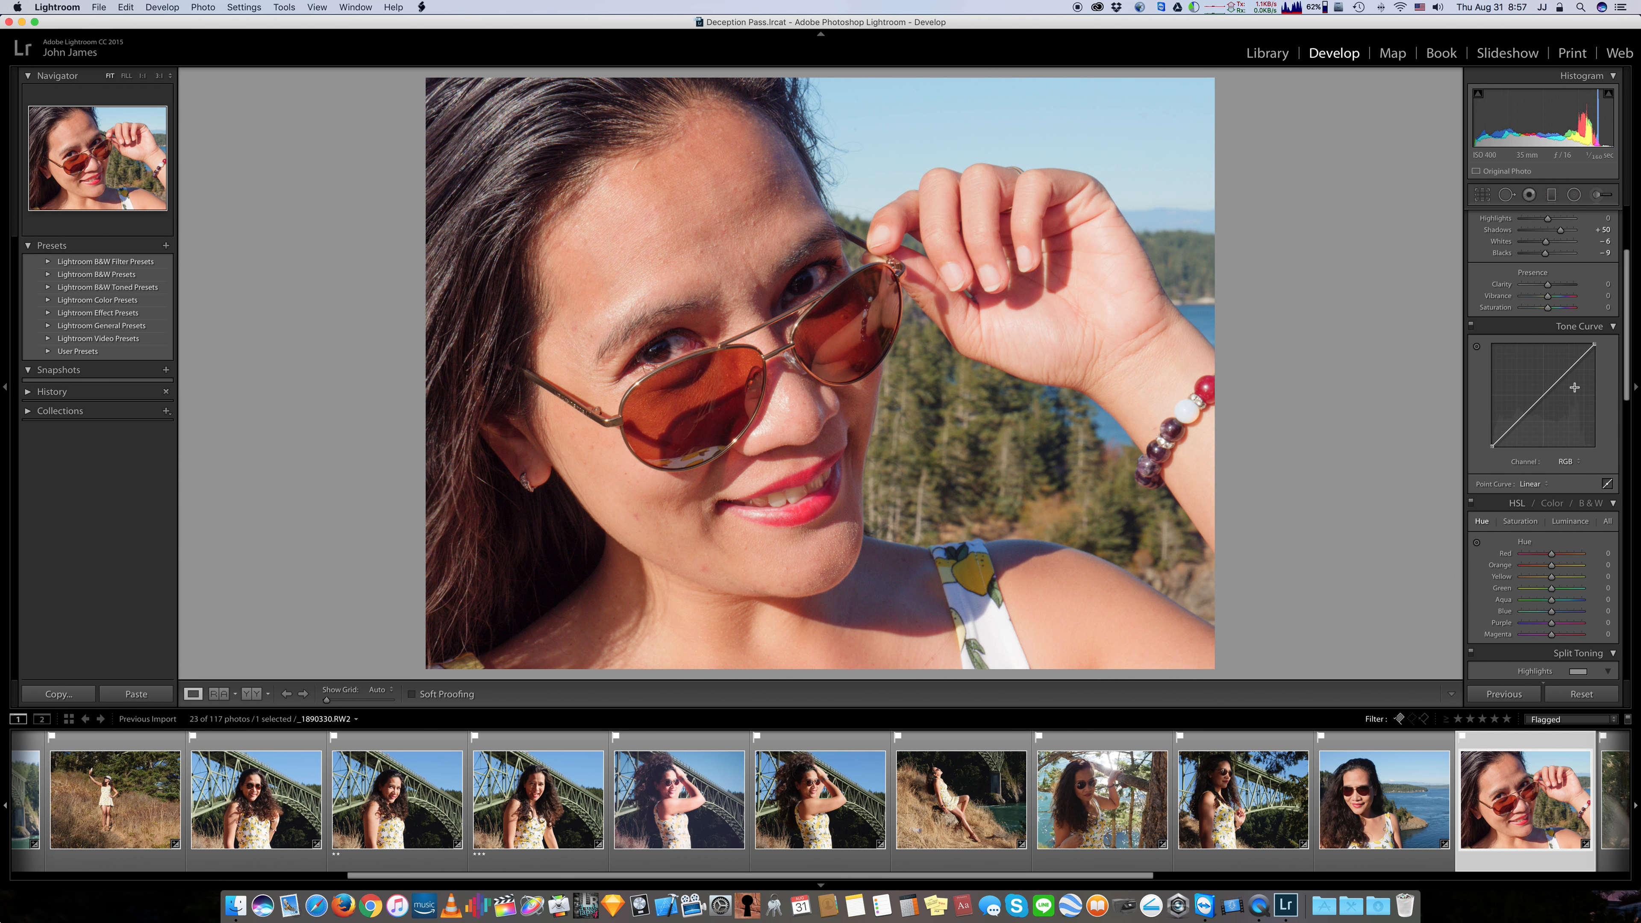
left_click_drag(1543, 395, 1552, 402)
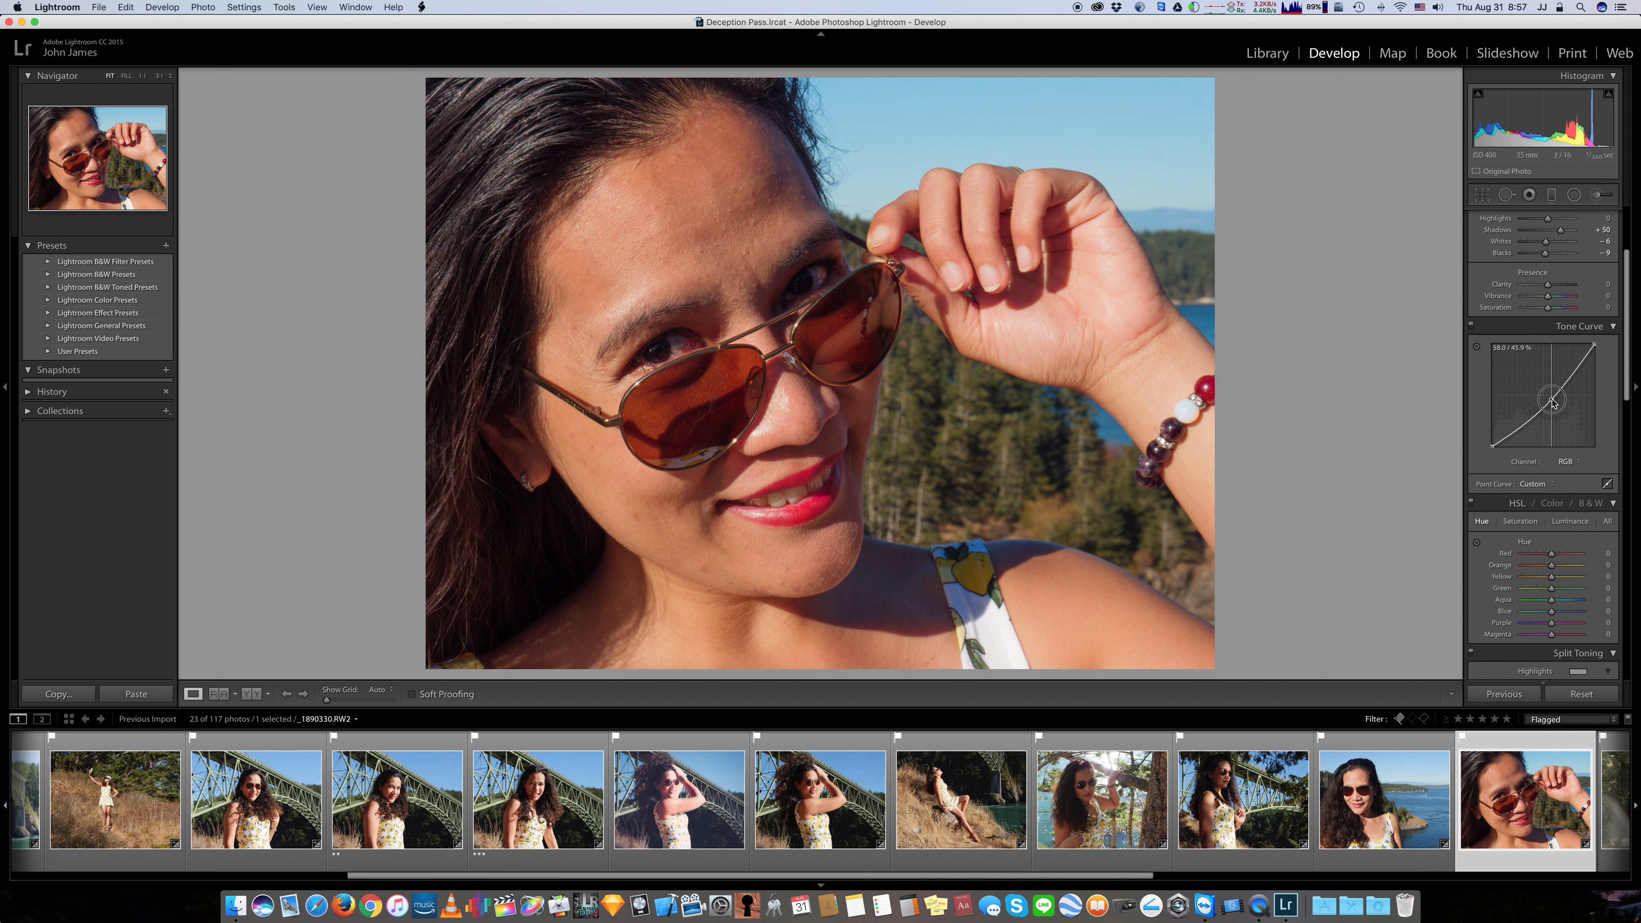
double_click(1553, 401)
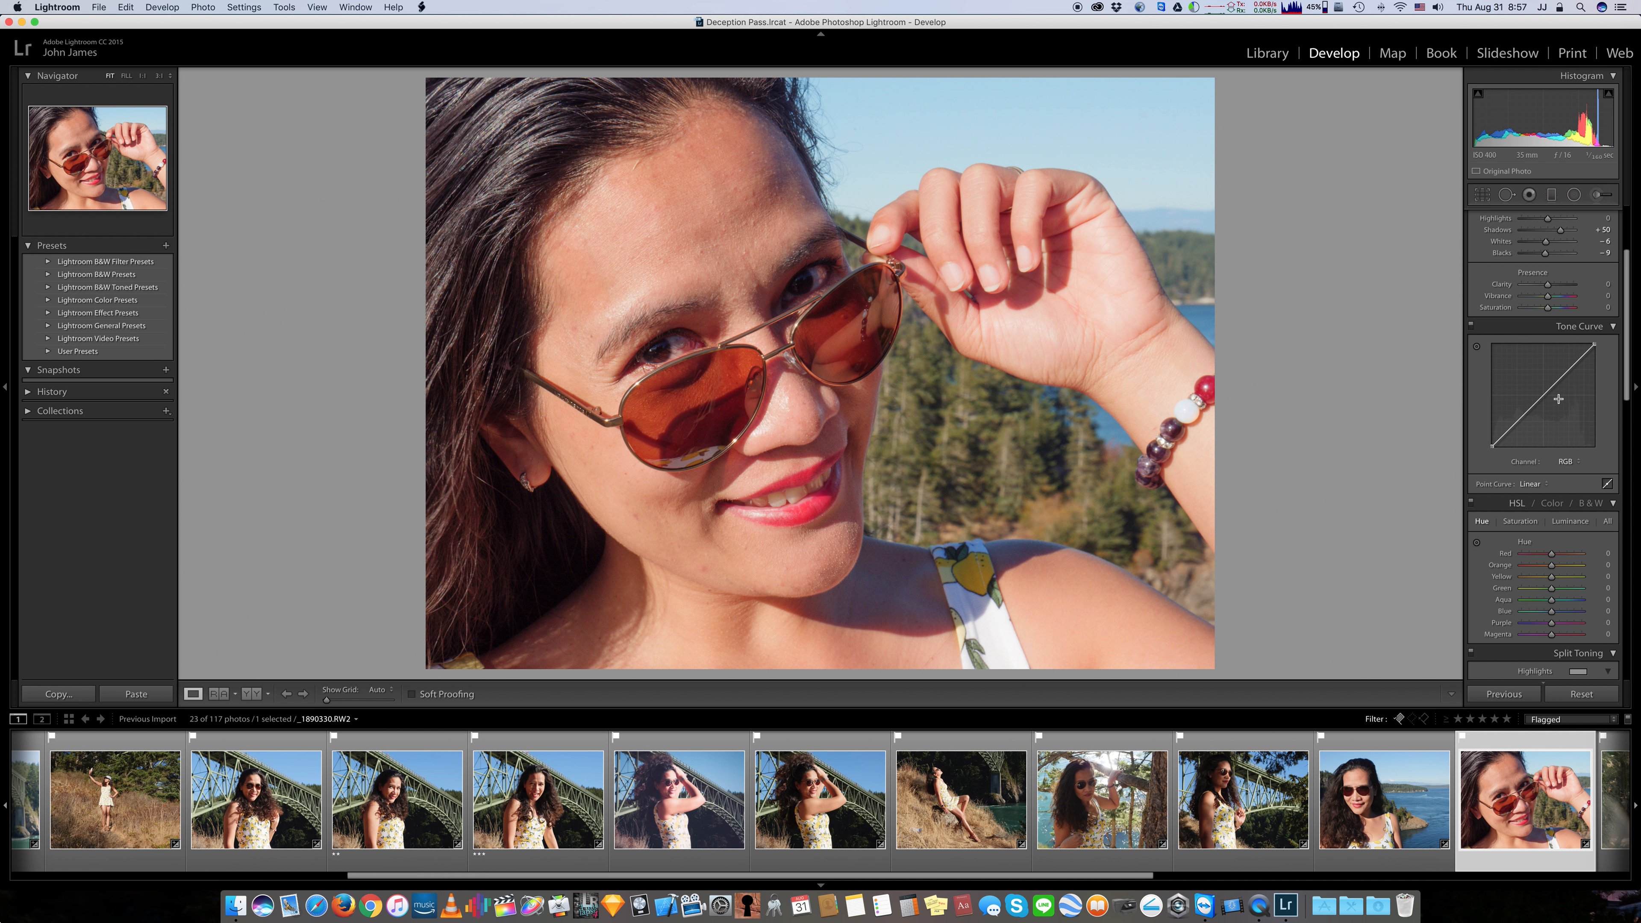
Display all the HSL hue, saturation and luminance adjustments together and try a slight change to the red saturation
scroll(1527, 394, "down", 10)
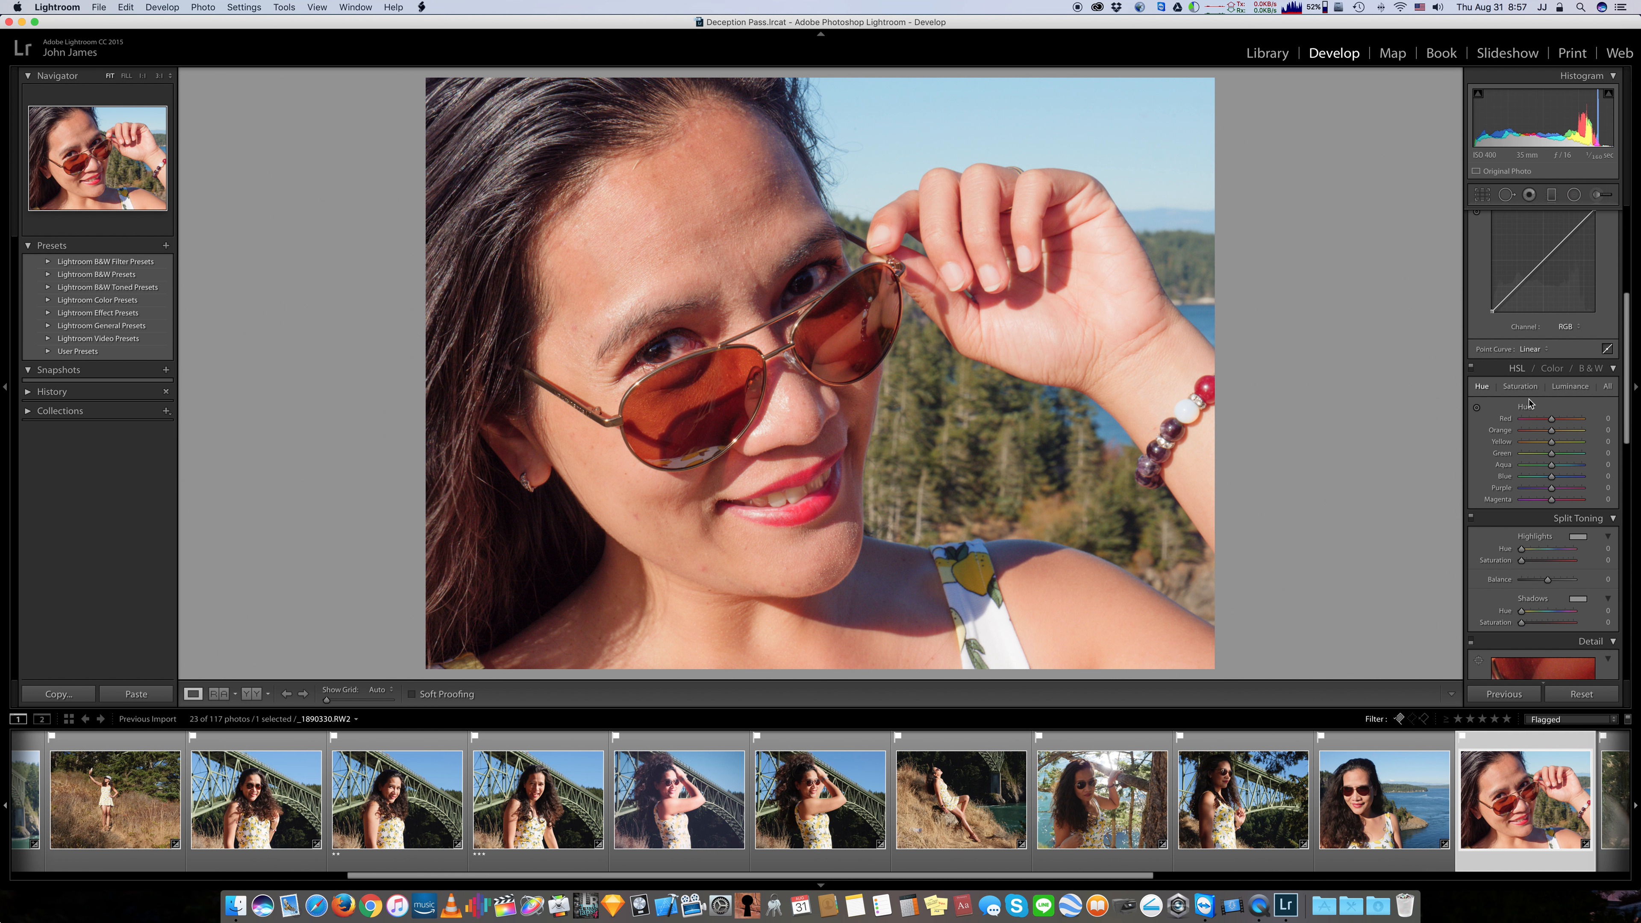
scroll(1536, 405, "down", 1)
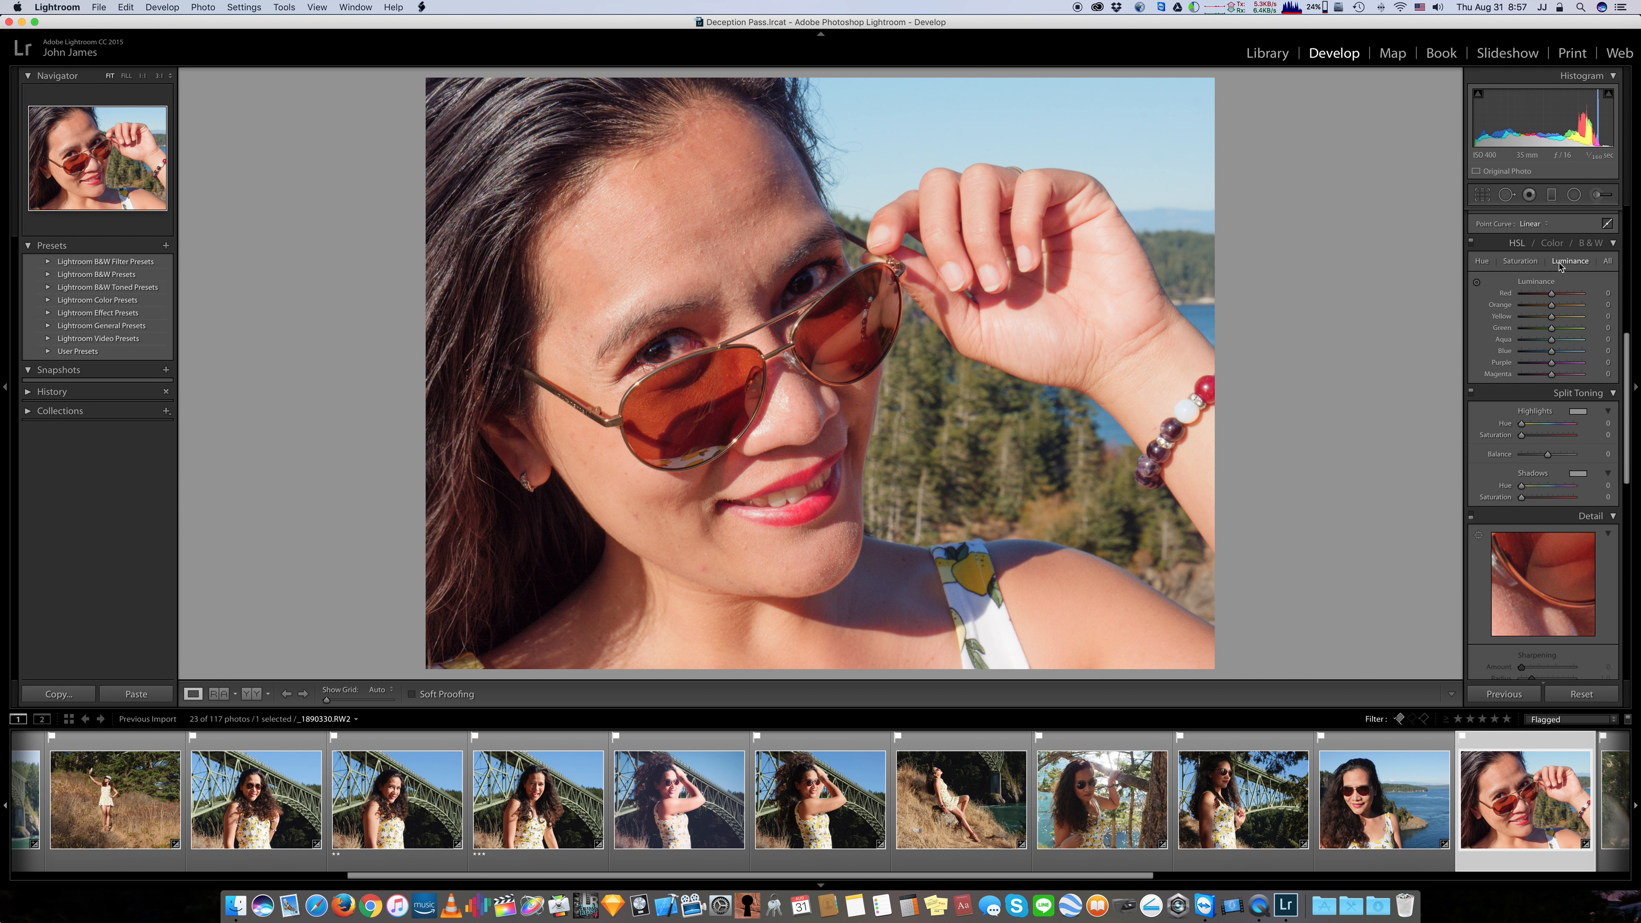
left_click(1607, 262)
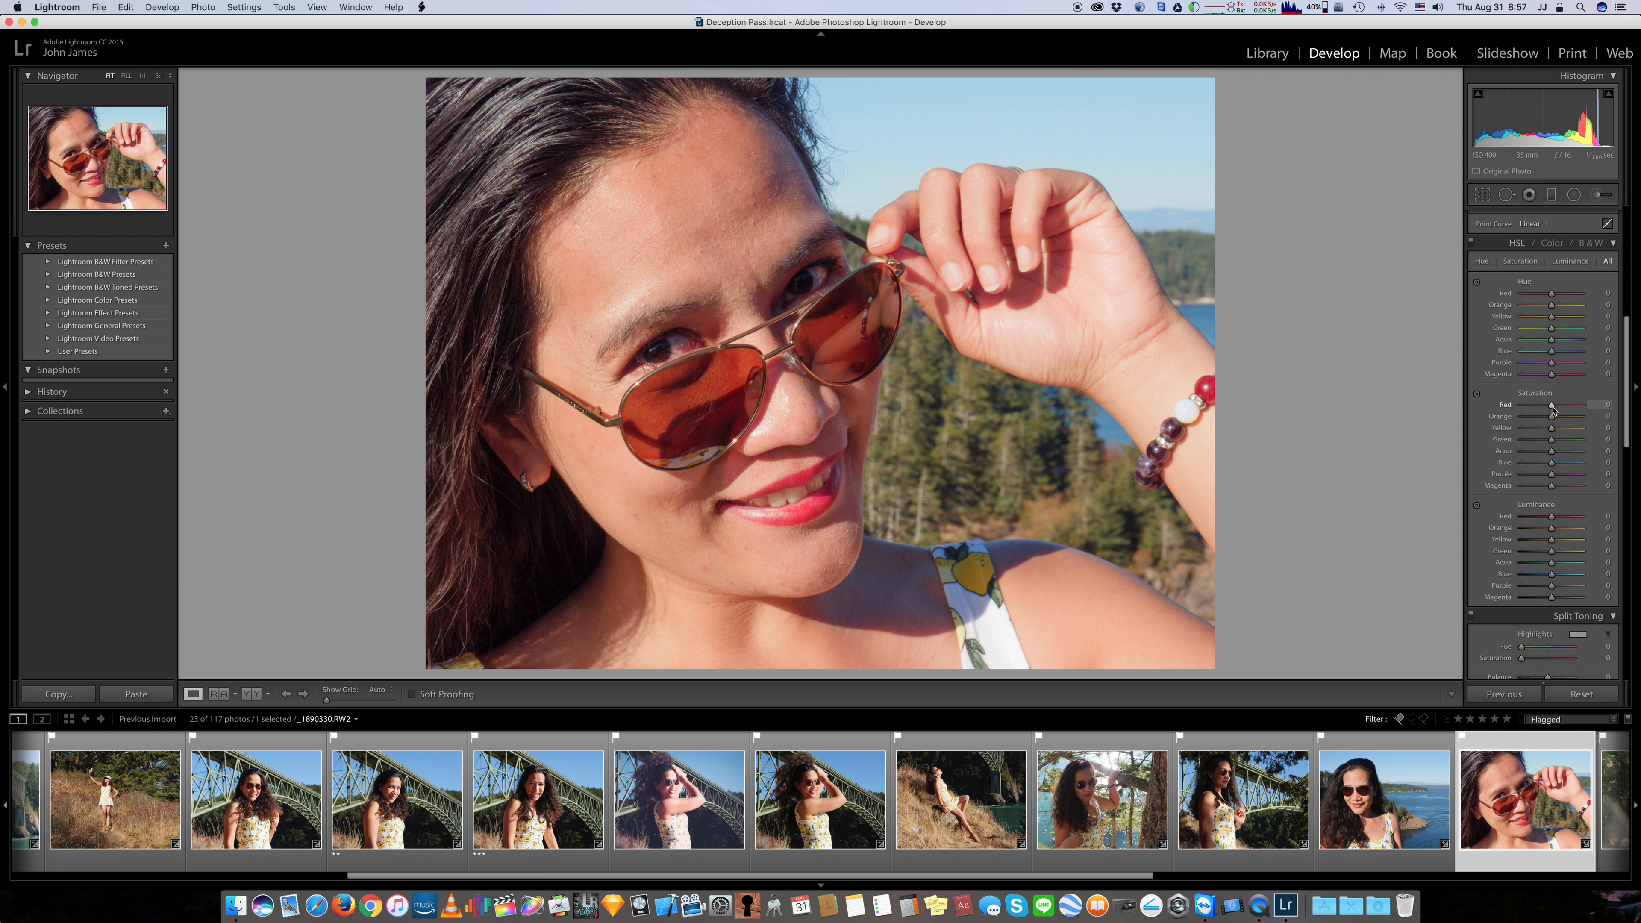
mouse_move(1551, 407)
left_mouse_down()
mouse_move(1515, 411)
mouse_move(1554, 409)
left_mouse_up()
Review the Split Toning settings for highlights and shadows and return to the Basic adjustments
scroll(1535, 503, "down", 8)
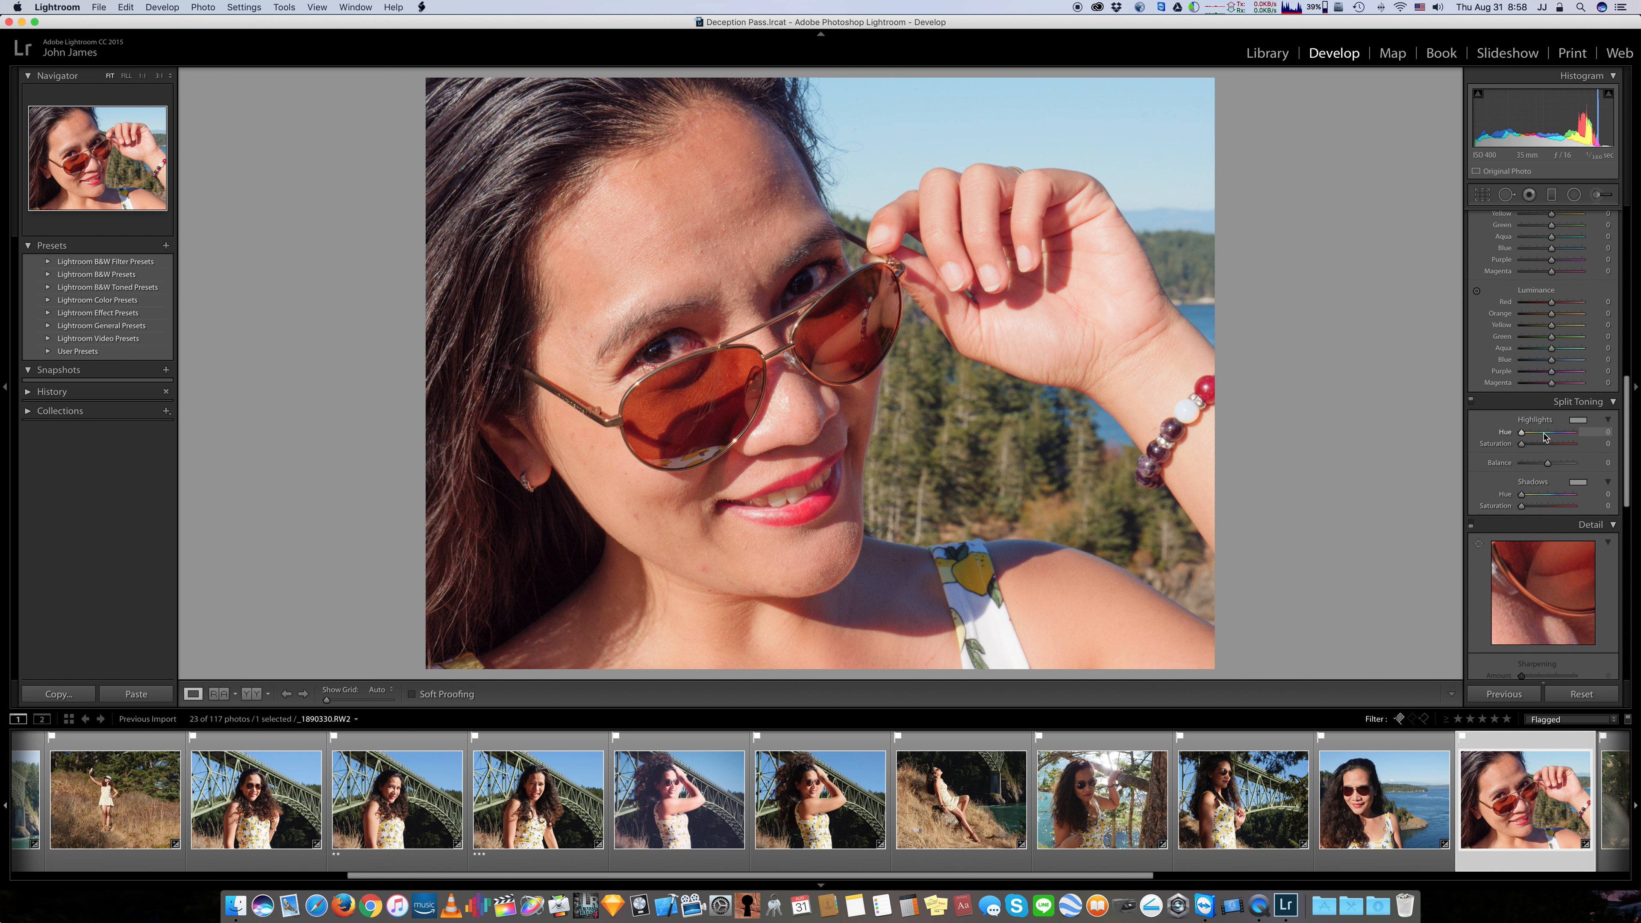
scroll(1543, 432, "up", 15)
scroll(1543, 432, "up", 5)
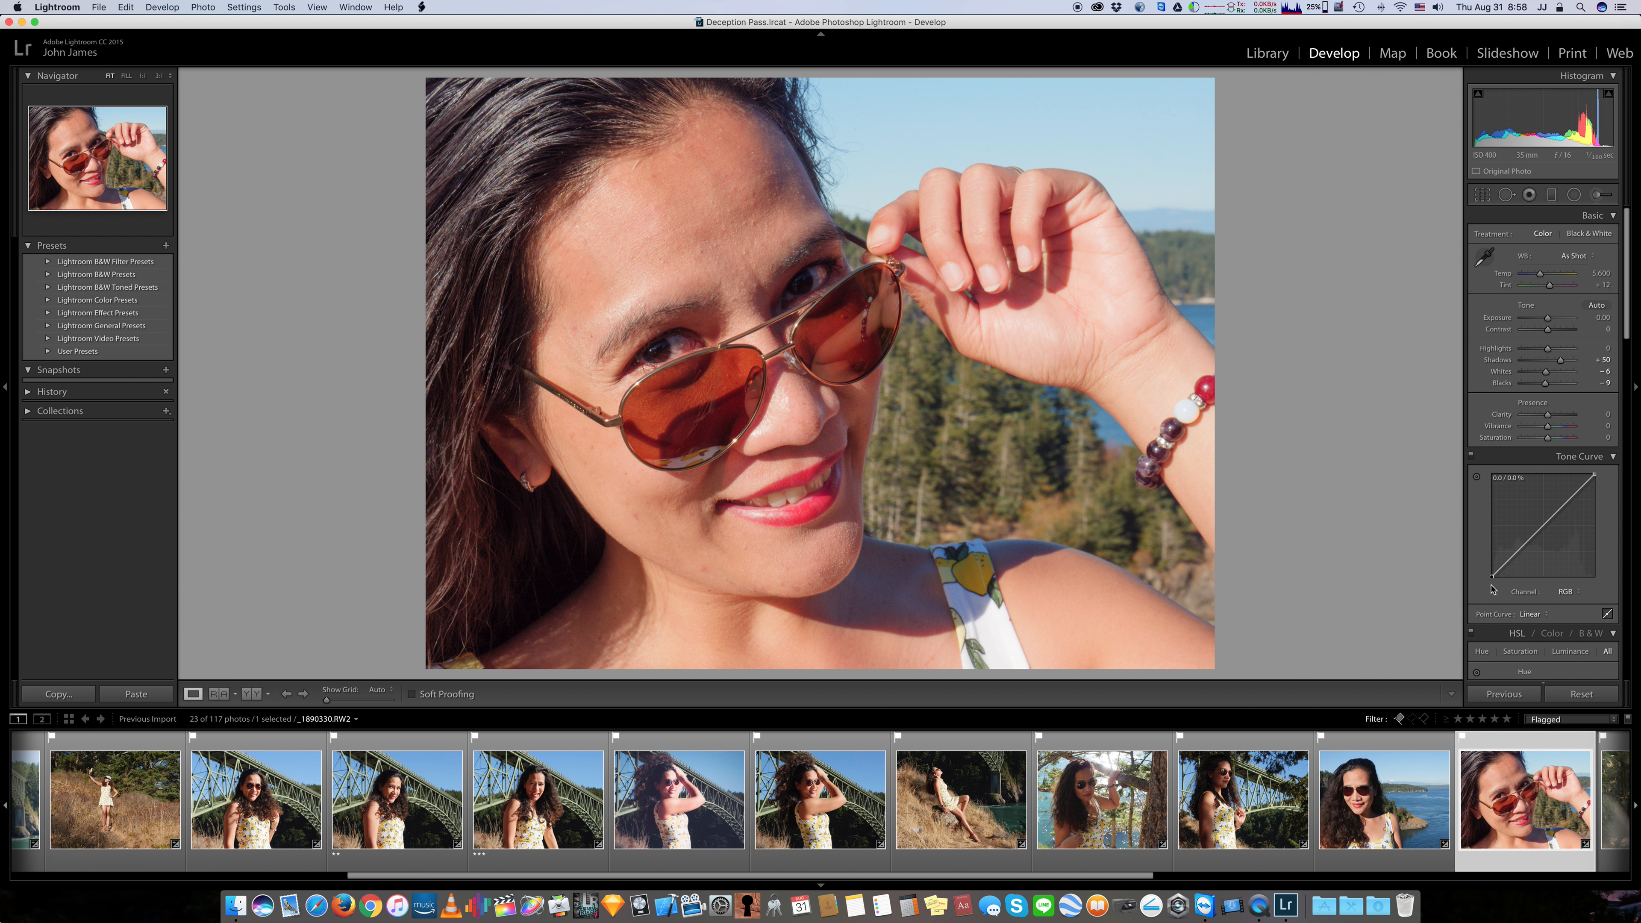